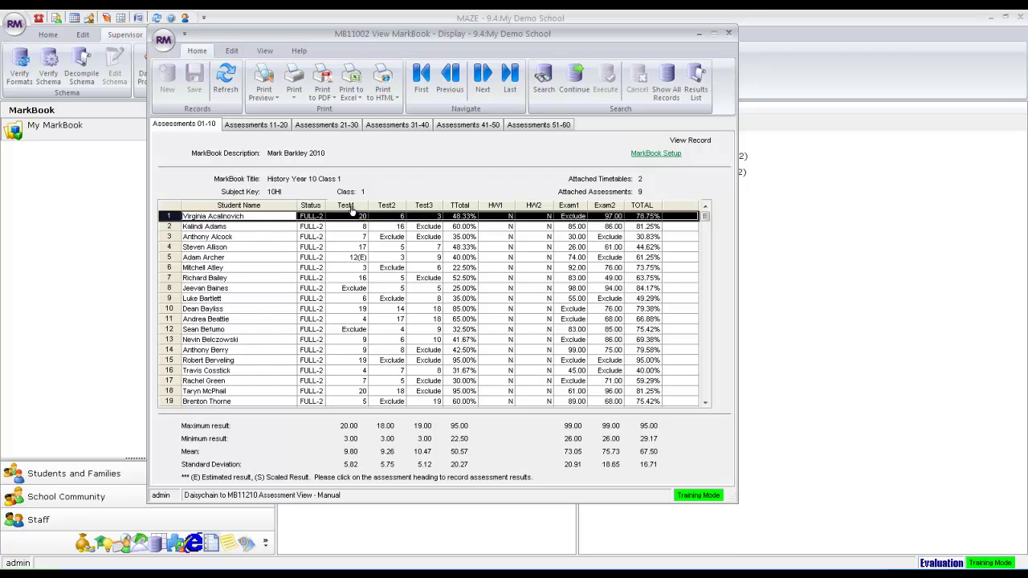
Open the Test1 assessment view, select the first student's raw result, and list previewable reports.
click(351, 208)
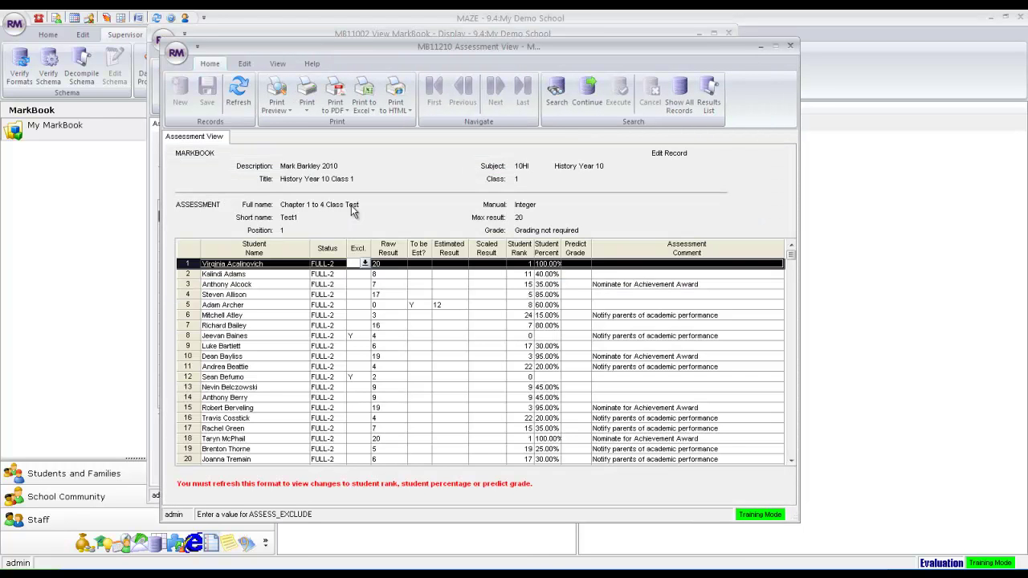
click(394, 262)
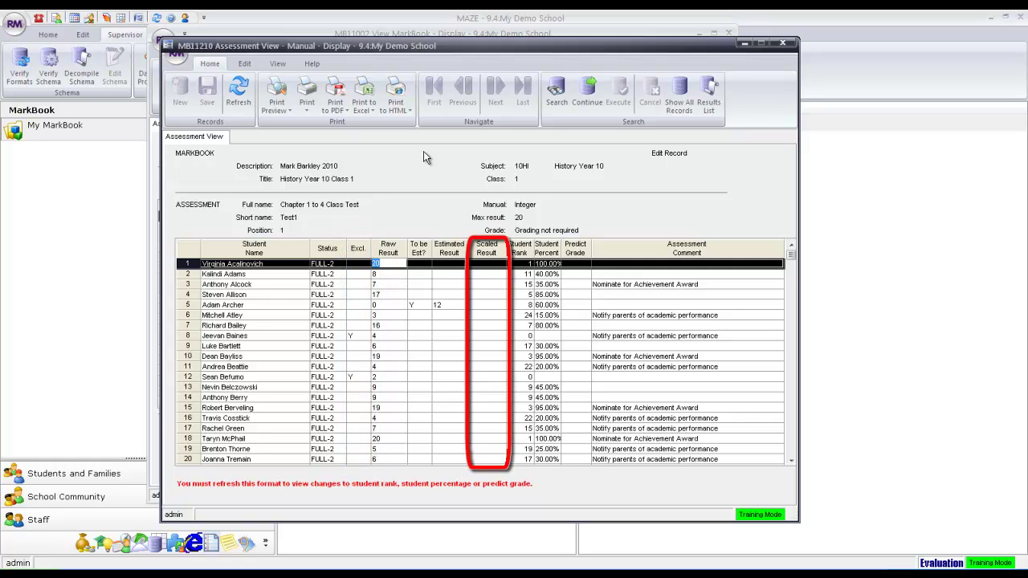
click(289, 112)
click(302, 126)
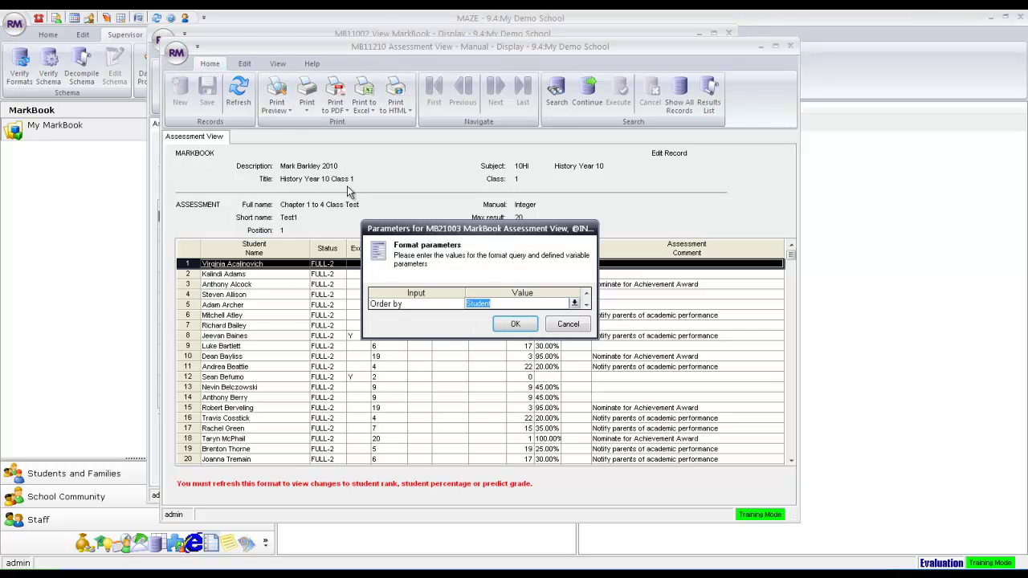
click(574, 306)
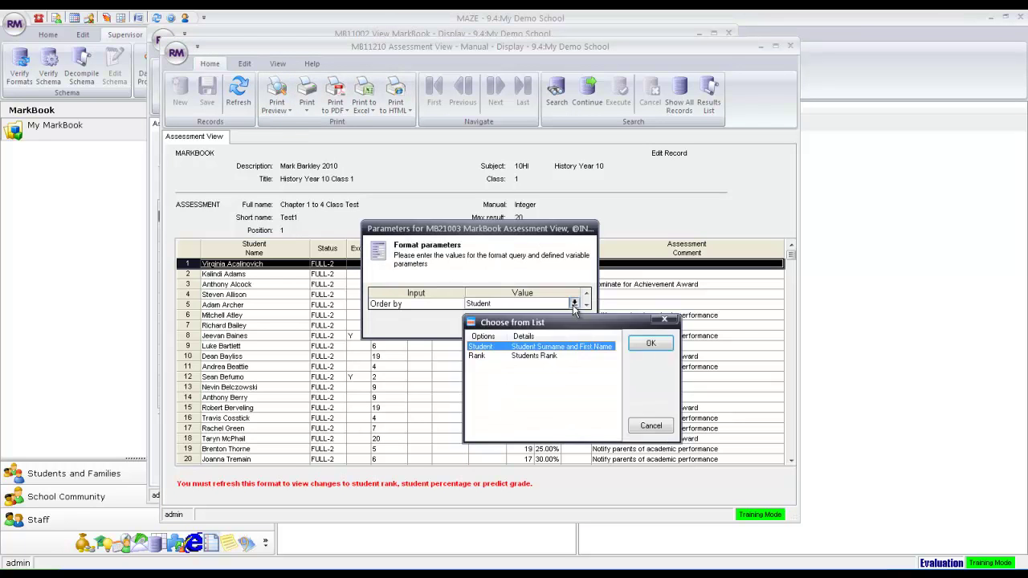
click(551, 357)
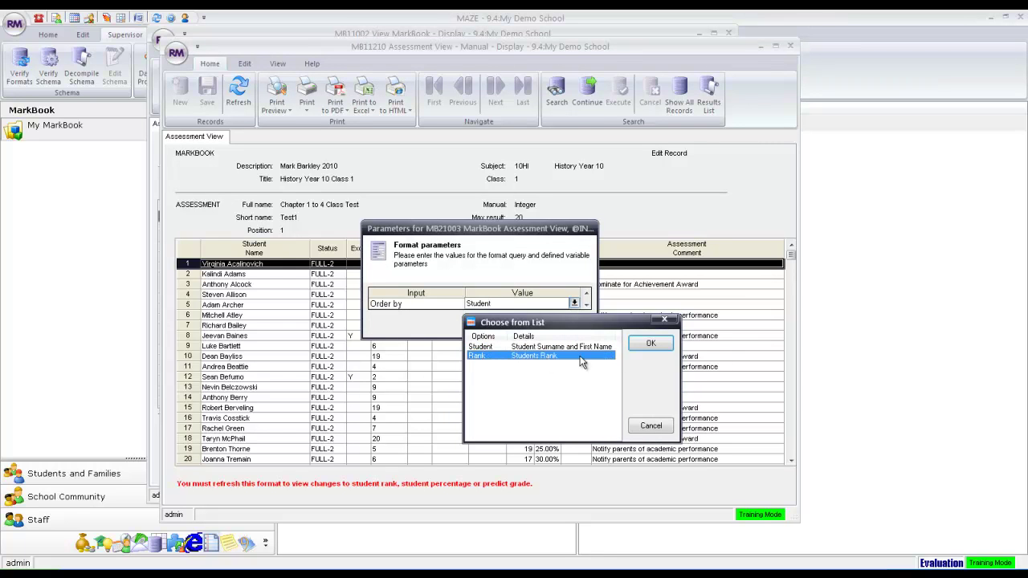
click(651, 343)
click(518, 323)
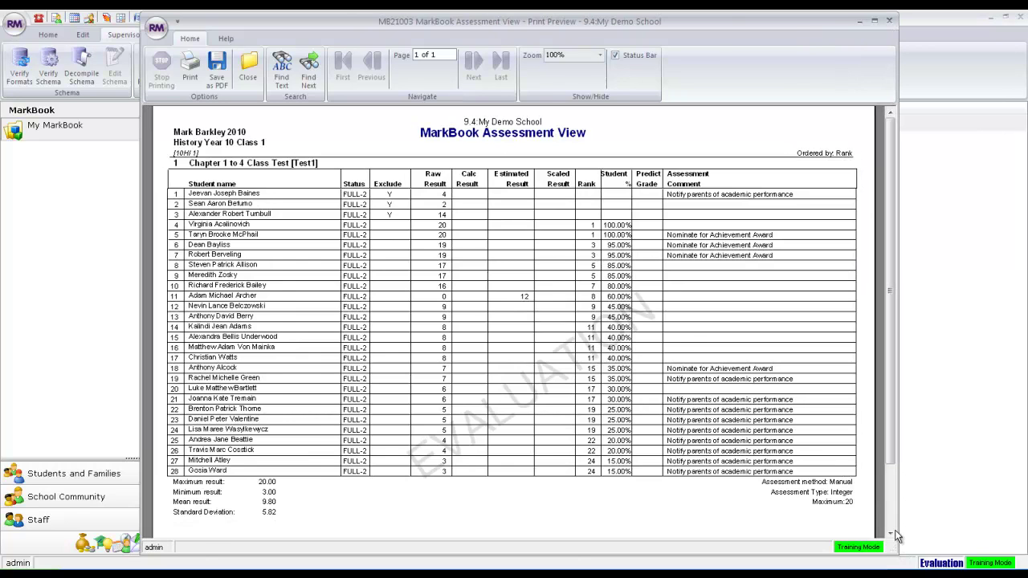
click(889, 20)
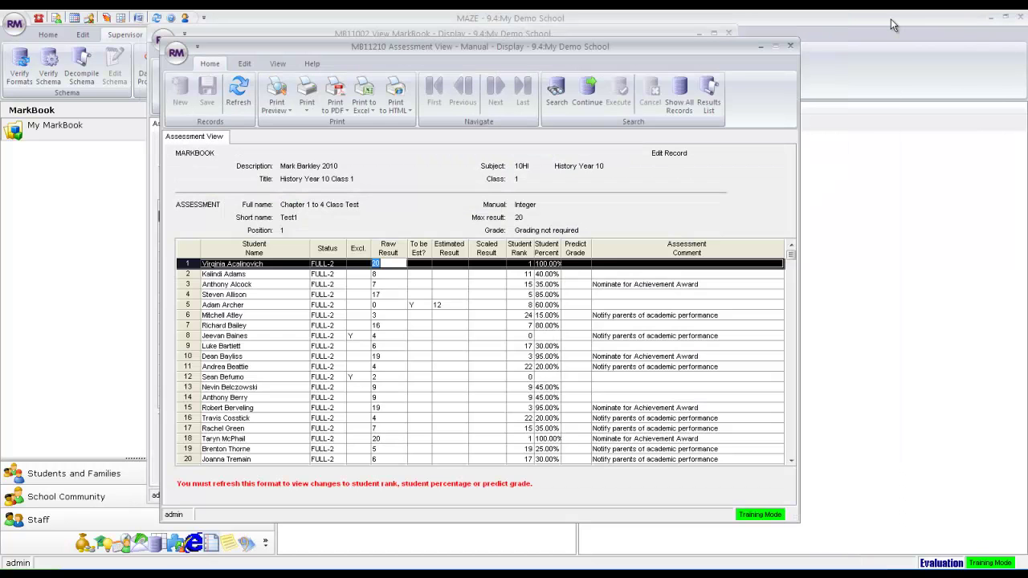
Close the Test1 results, then open and close the TTotal calculated results.
click(790, 46)
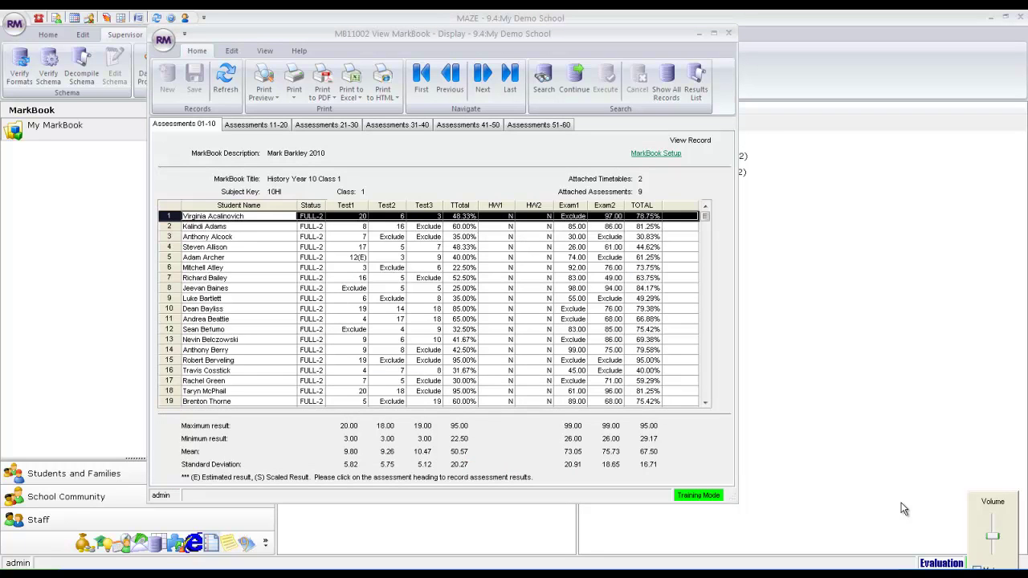
click(464, 206)
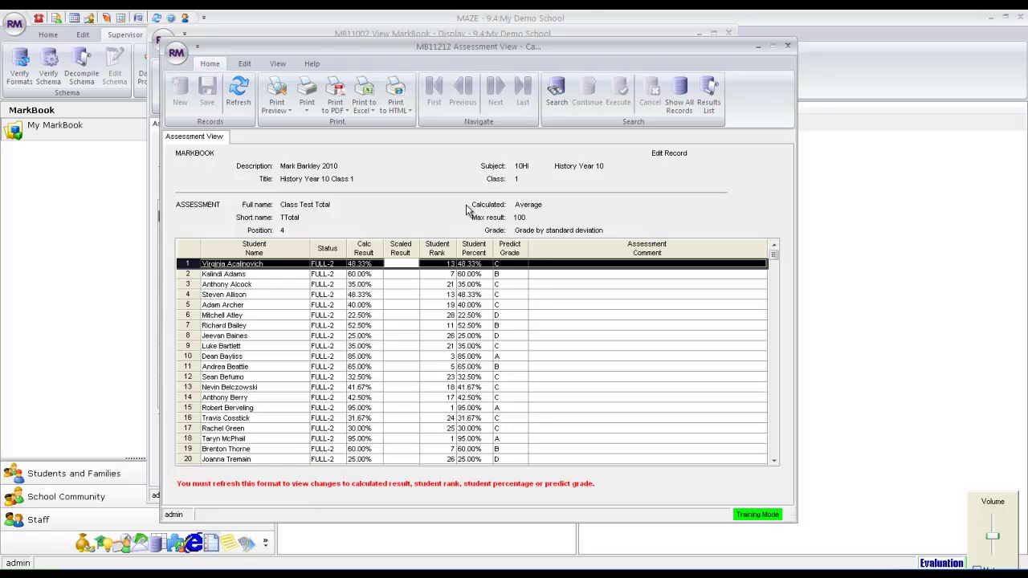
click(788, 46)
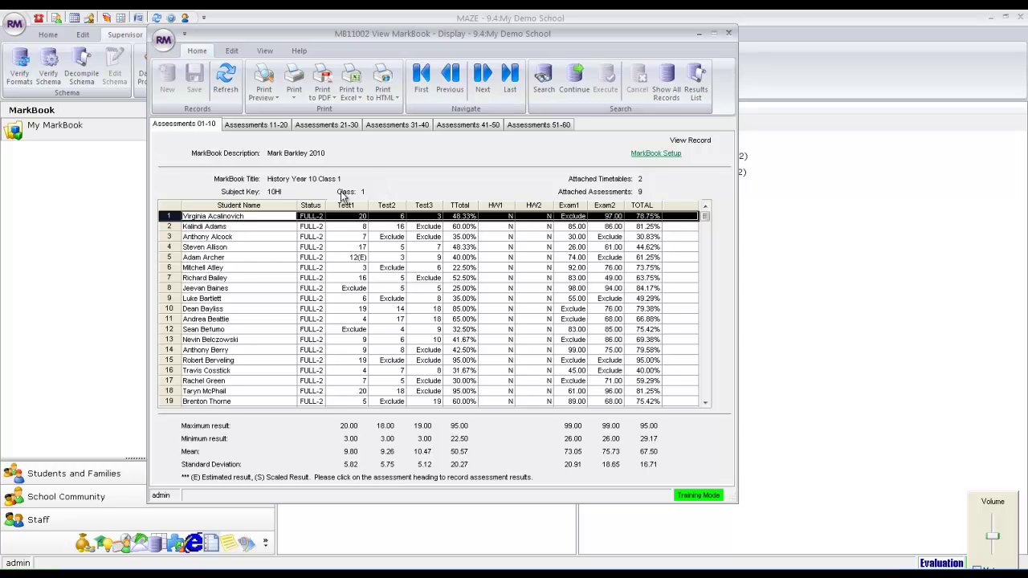
Open the first student's view and preview the MB21004 MarkBook Student View report.
double_click(227, 210)
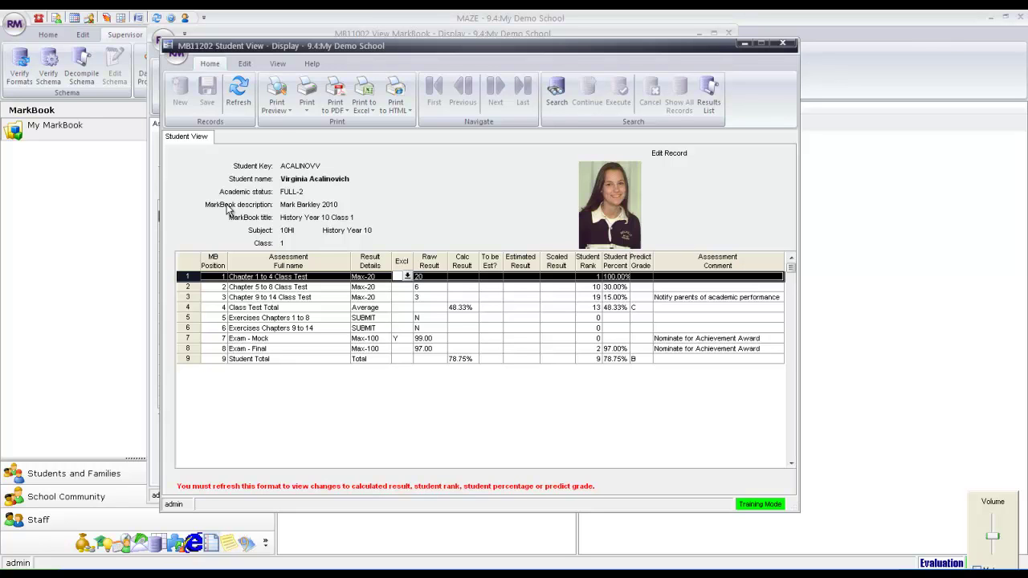
click(282, 109)
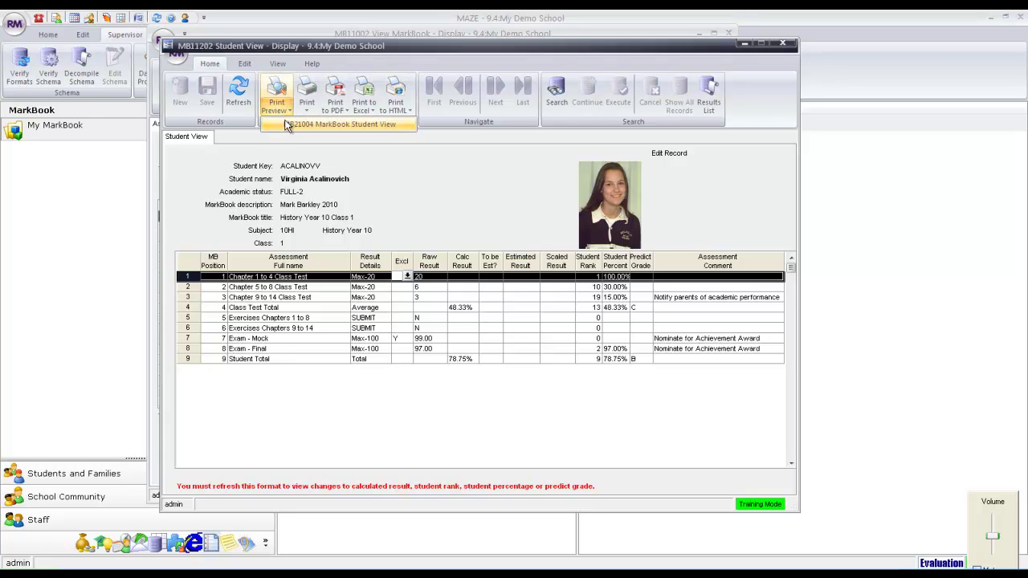
click(287, 123)
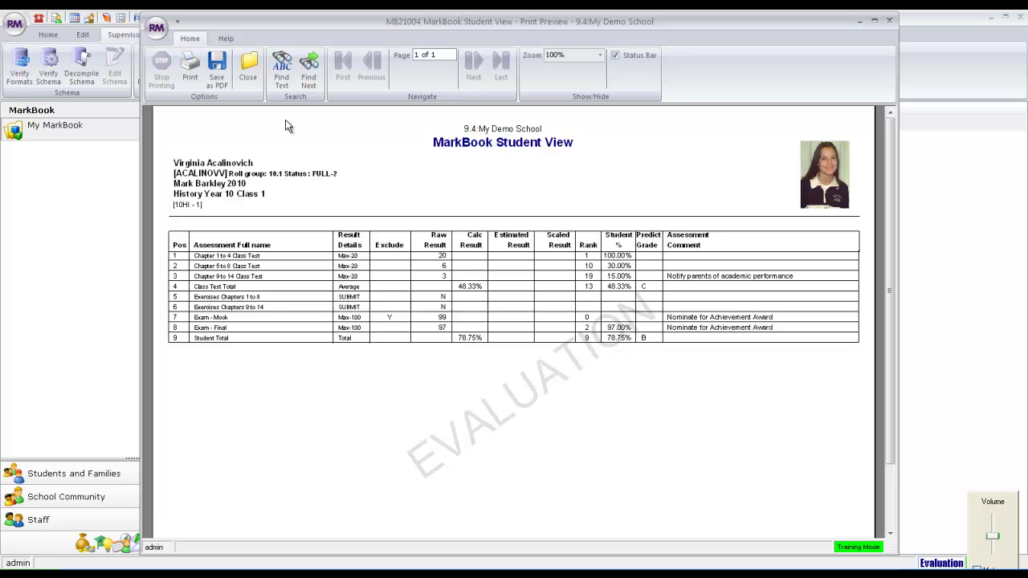
click(889, 22)
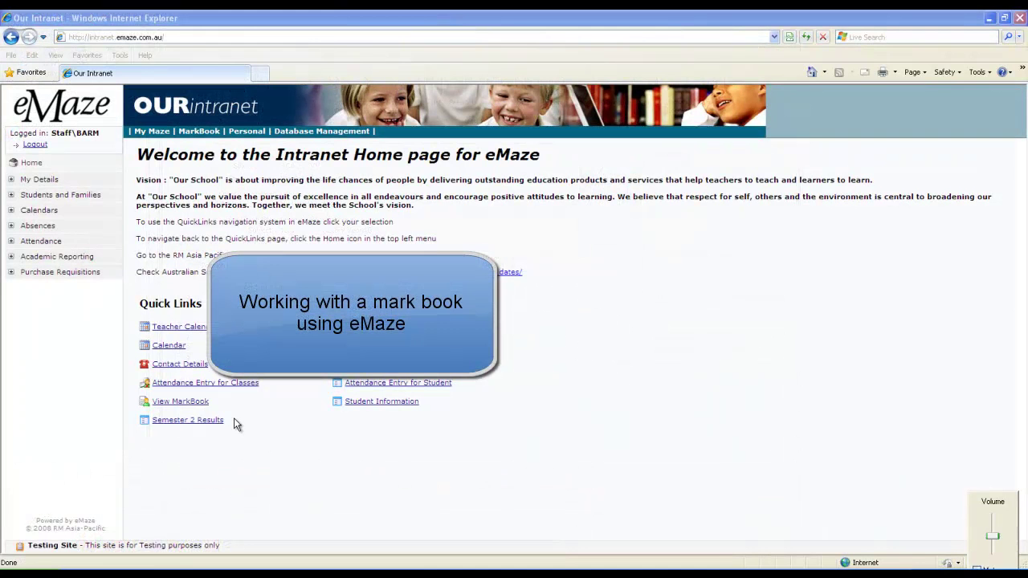
Search markbooks for 'mark' and view the History Year 10 Class 1 markbook.
click(185, 403)
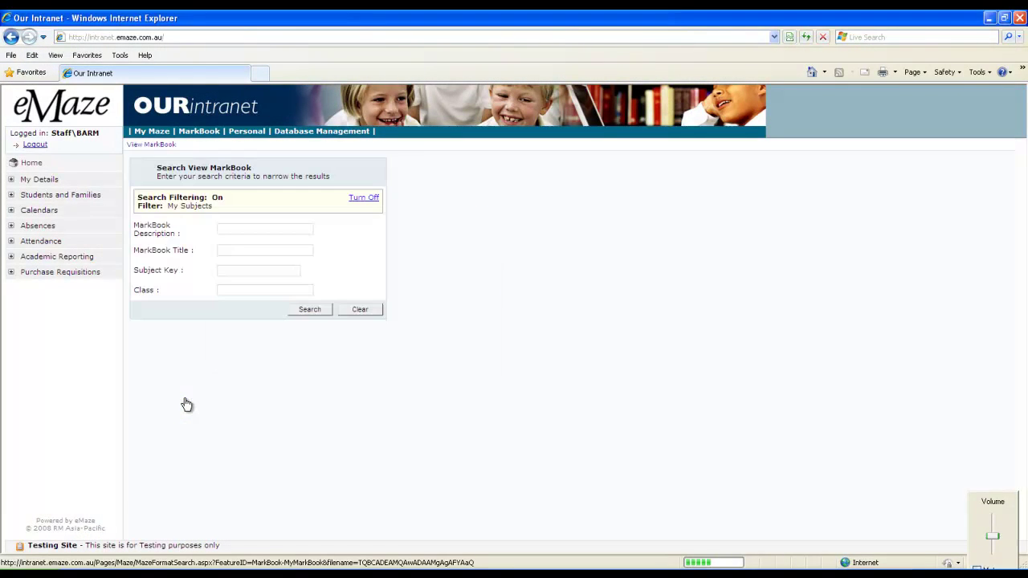
click(237, 229)
text(mark)
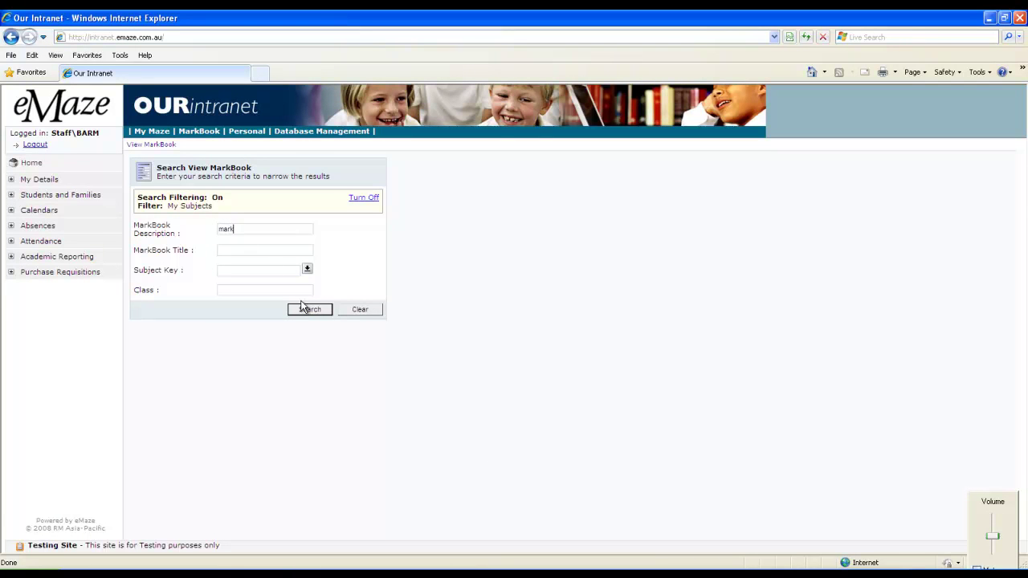
click(310, 310)
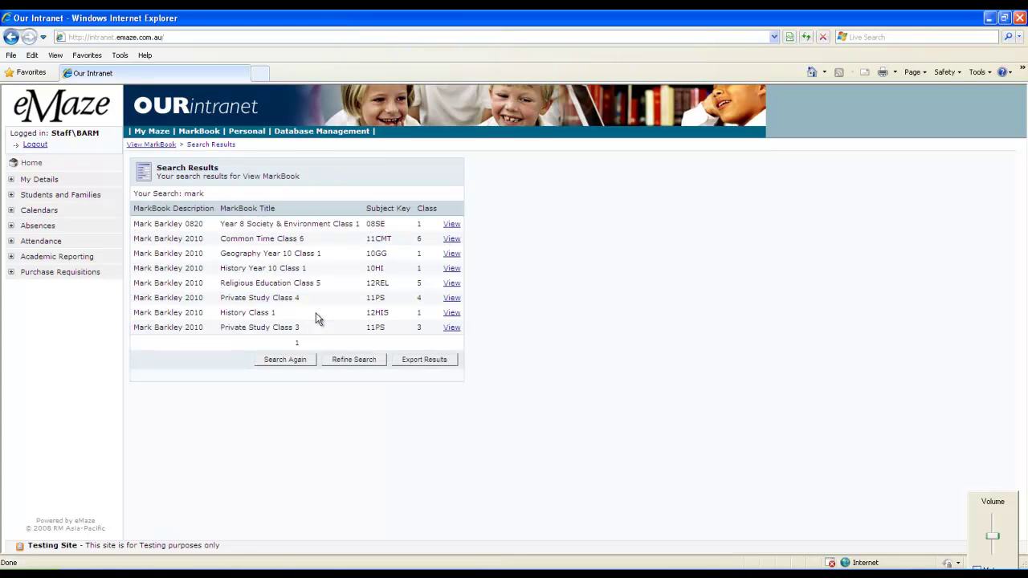
click(451, 270)
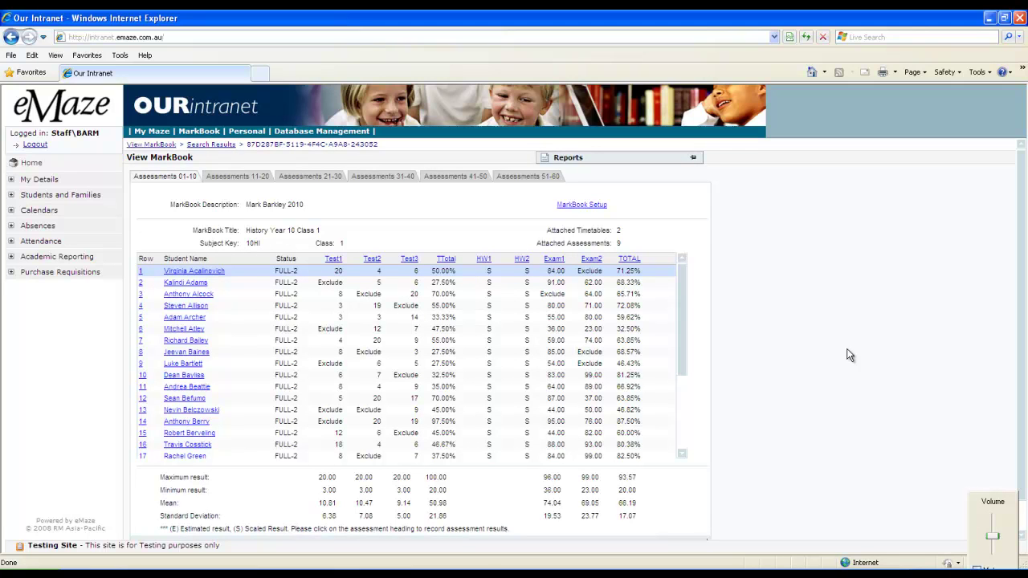
click(333, 260)
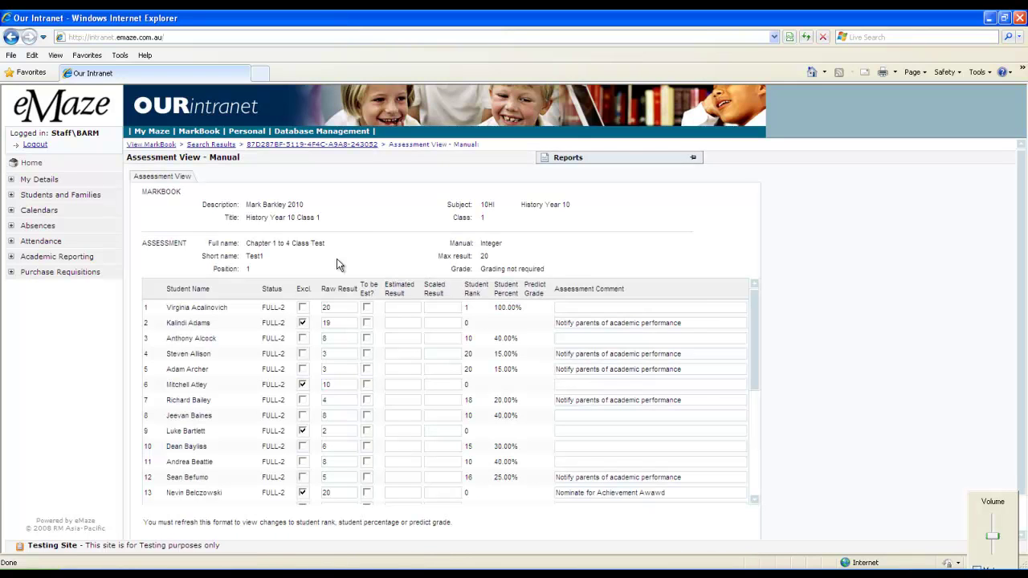
mouse_move(667, 165)
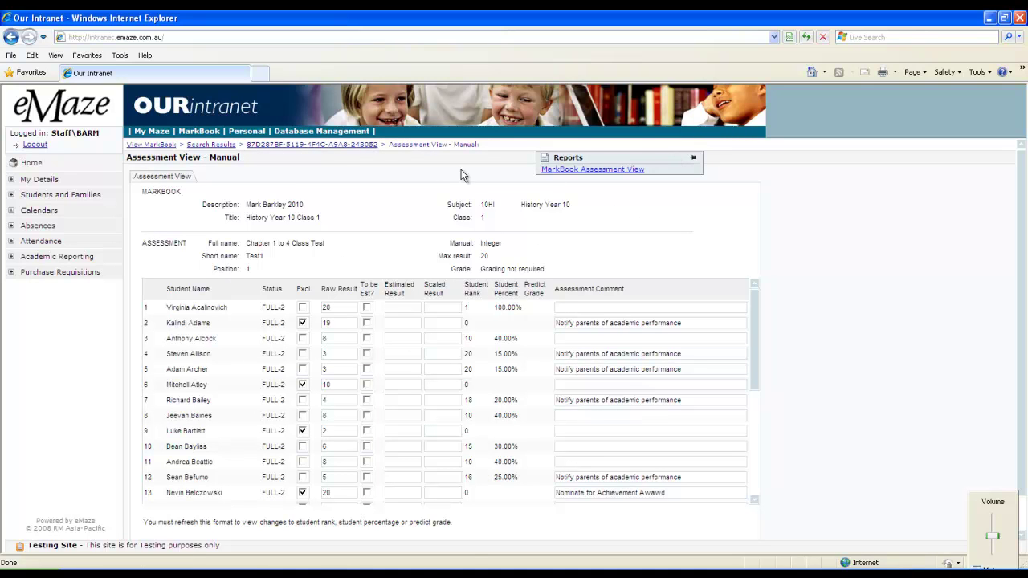
click(333, 146)
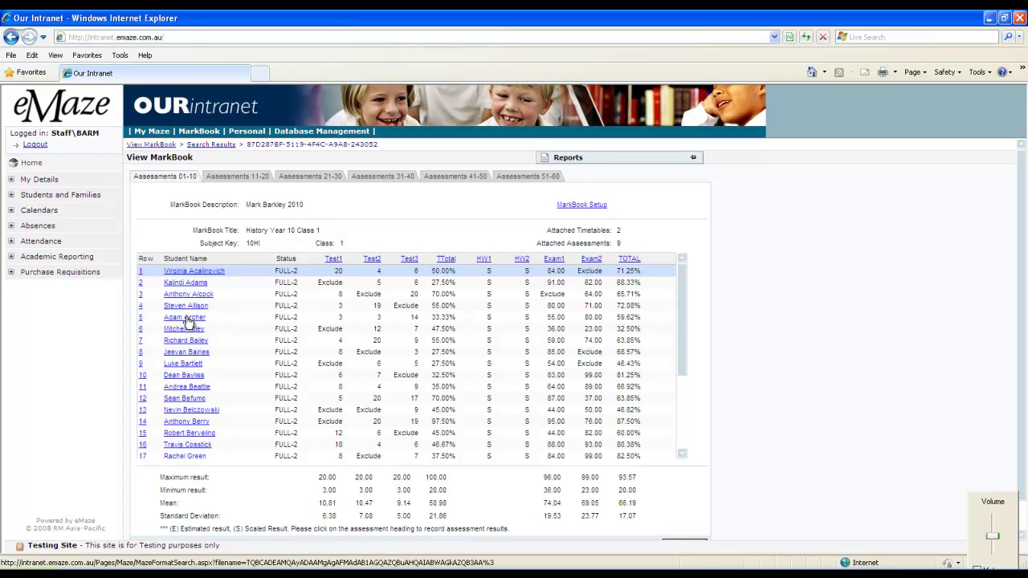
Open the fifth student's results, show their Reports panel, then return via the breadcrumb.
click(185, 318)
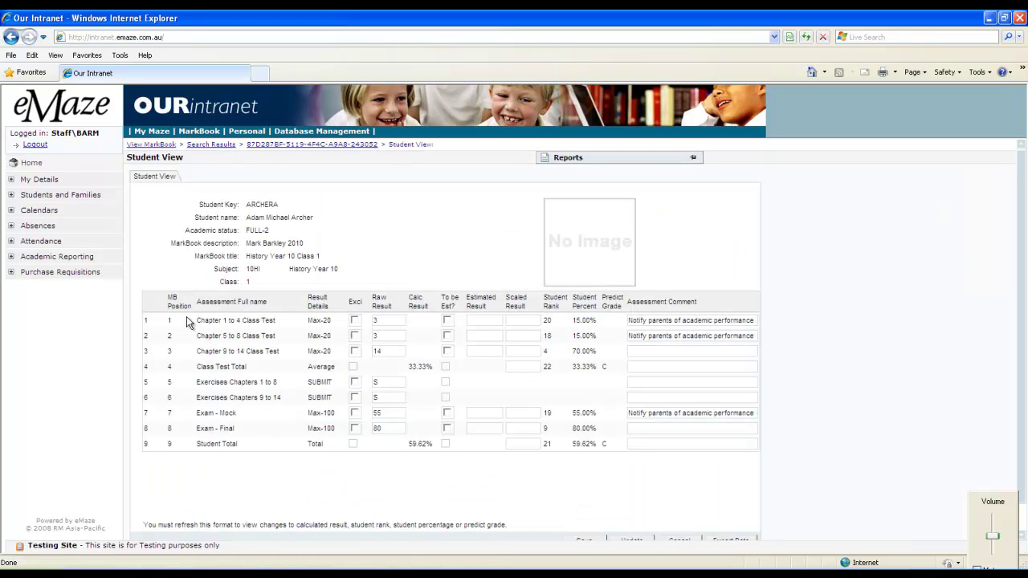
click(598, 161)
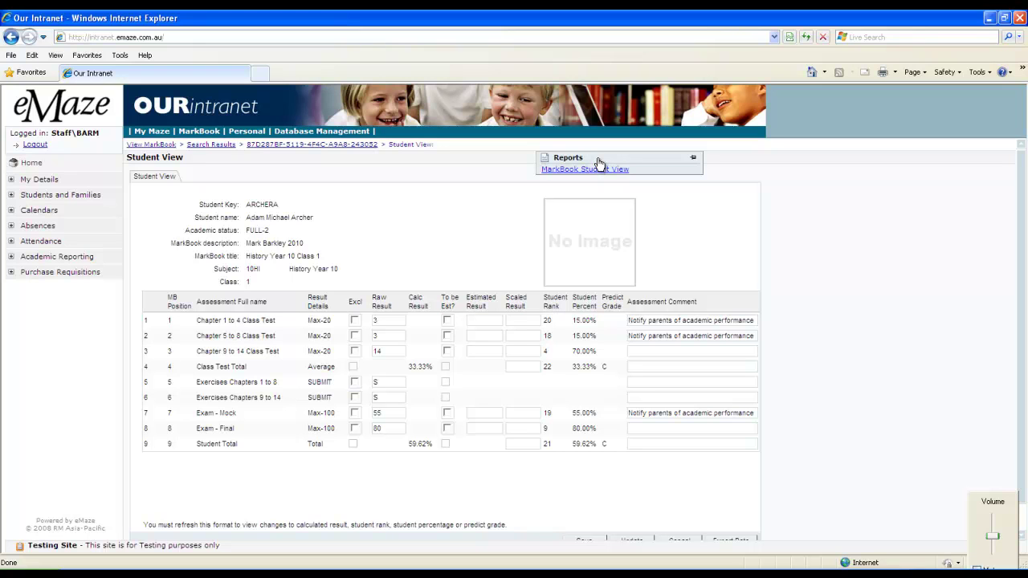
click(320, 147)
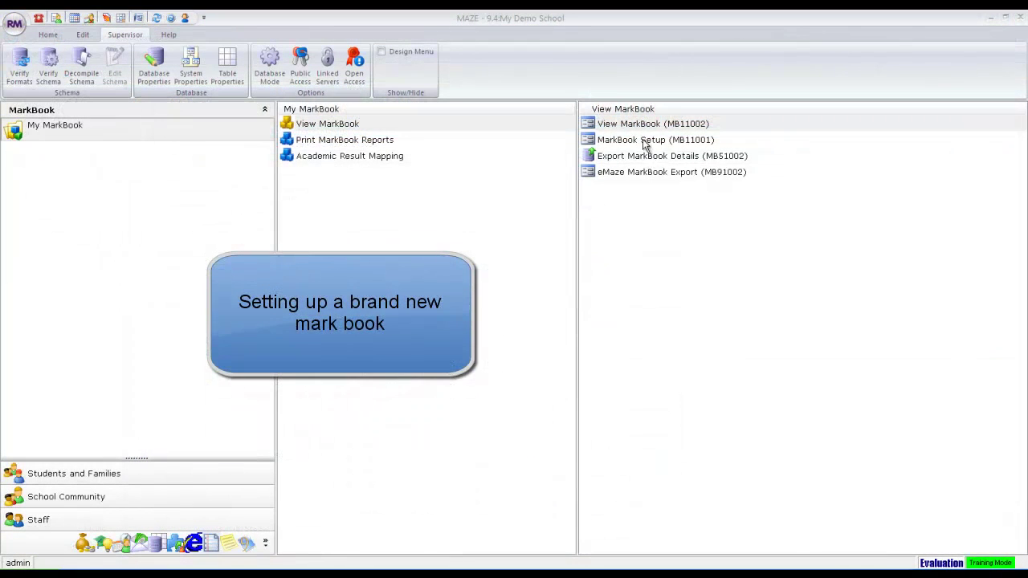
Create the History Class 1 markbook record with subject 11HIS and class 01, and save it.
click(642, 141)
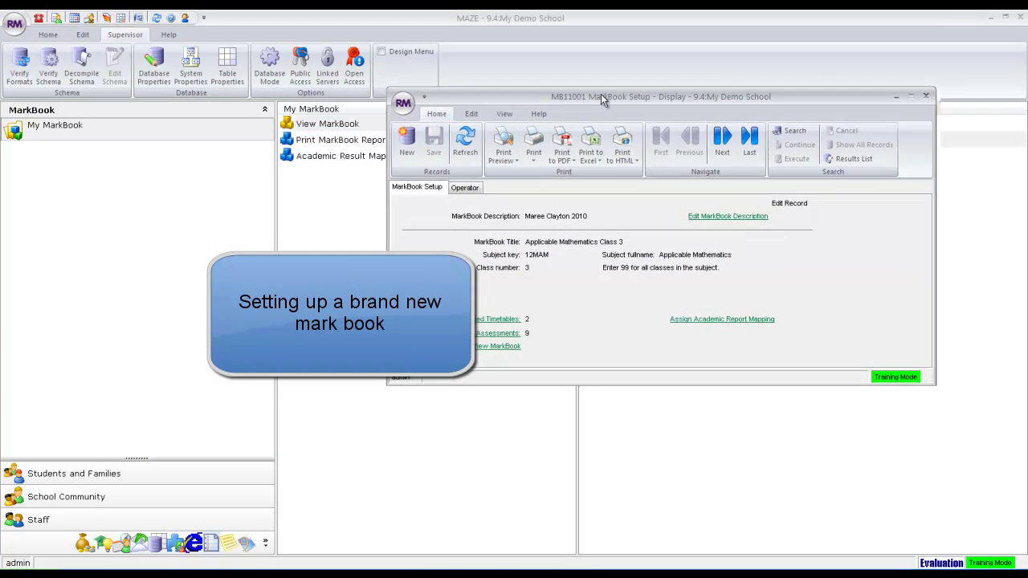
drag(611, 101, 444, 103)
click(245, 143)
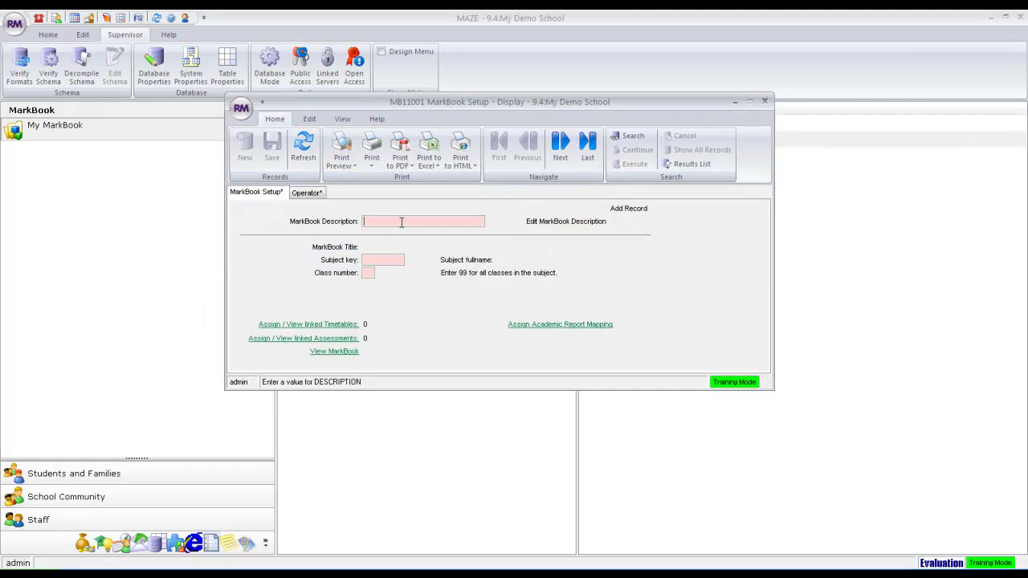
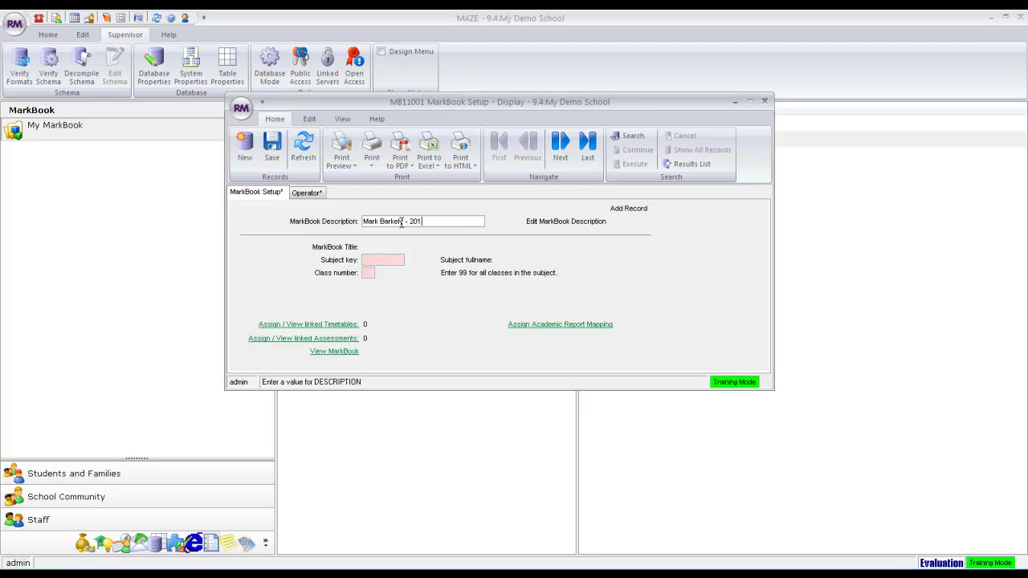
click(387, 259)
text(11H)
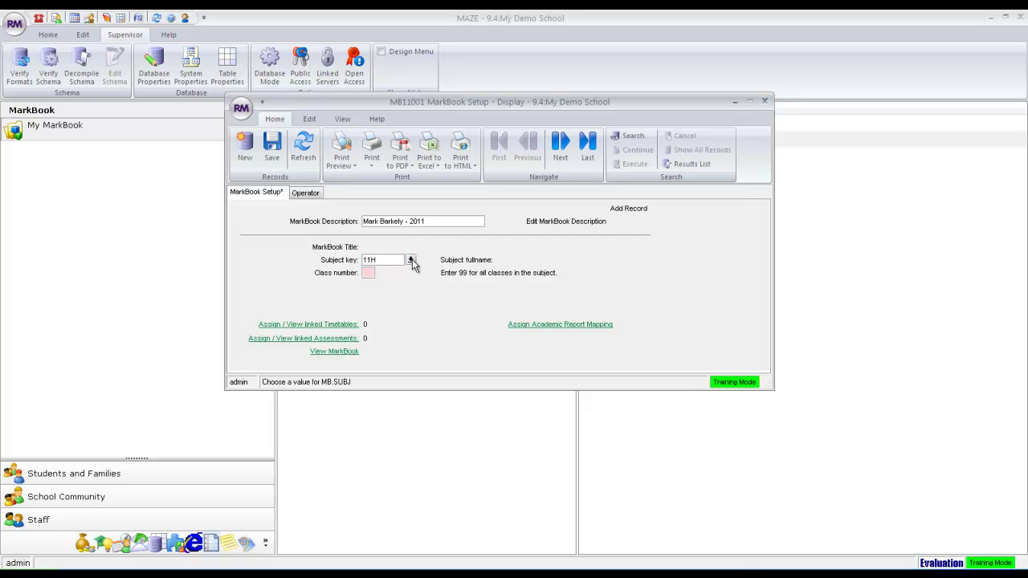
click(410, 259)
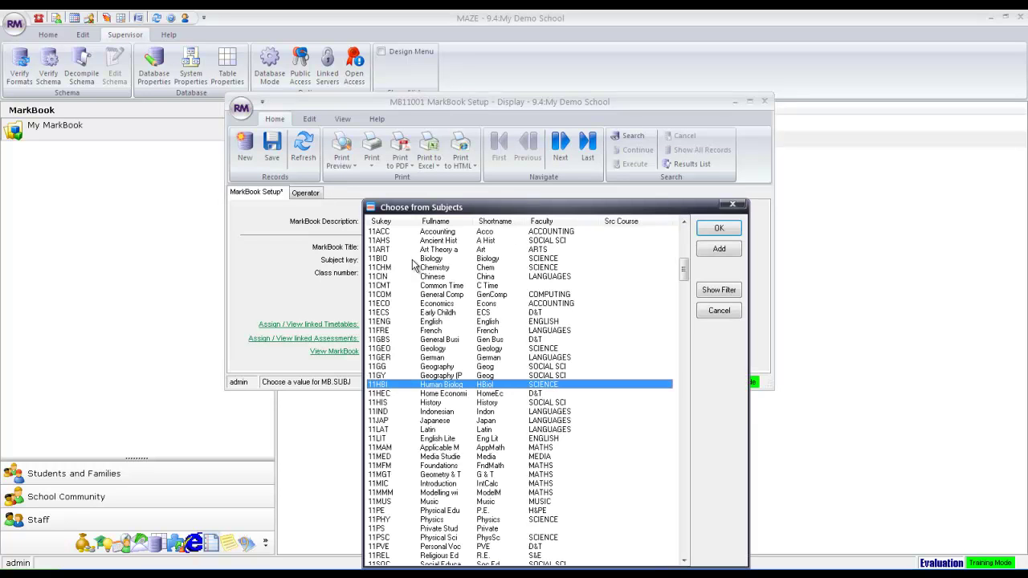
click(397, 404)
click(719, 228)
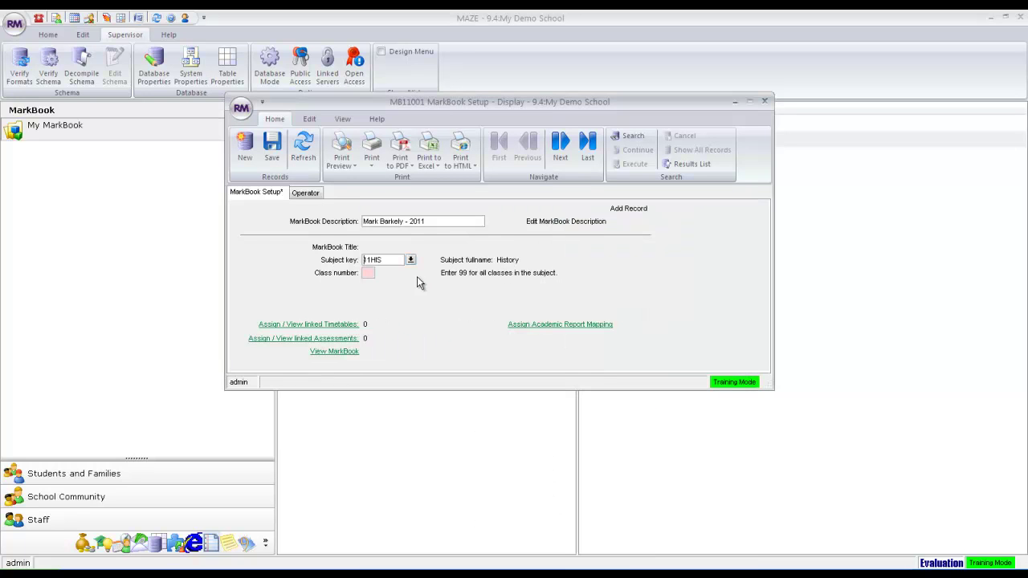
text(01)
click(271, 153)
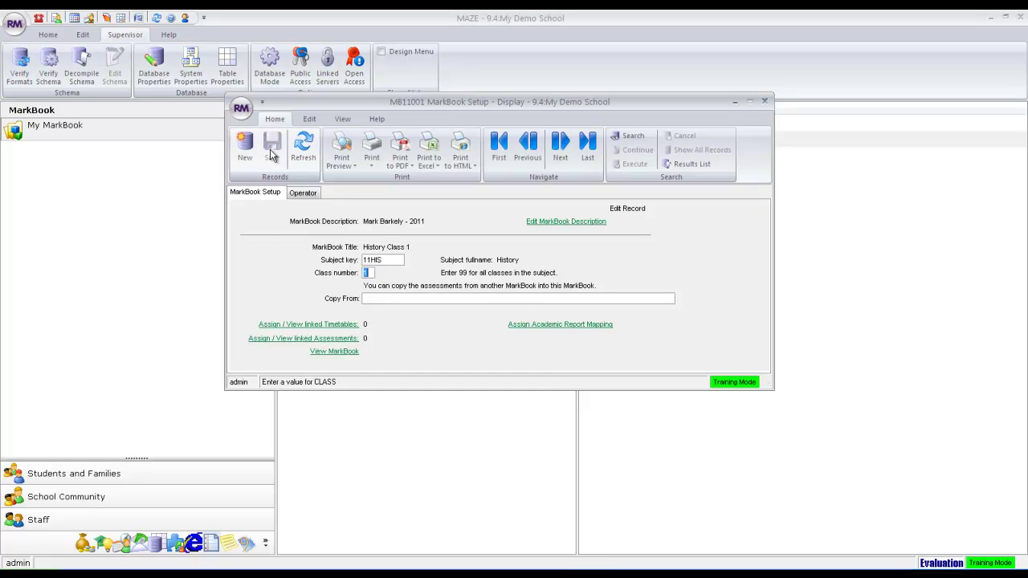
Skip copying from another markbook and open the linked timetable periods.
click(651, 297)
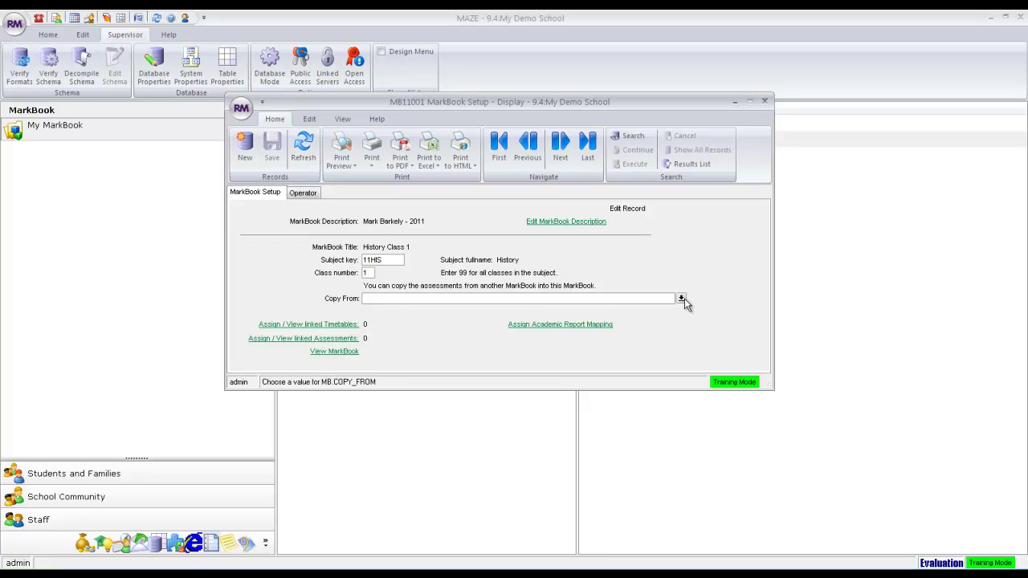
click(682, 302)
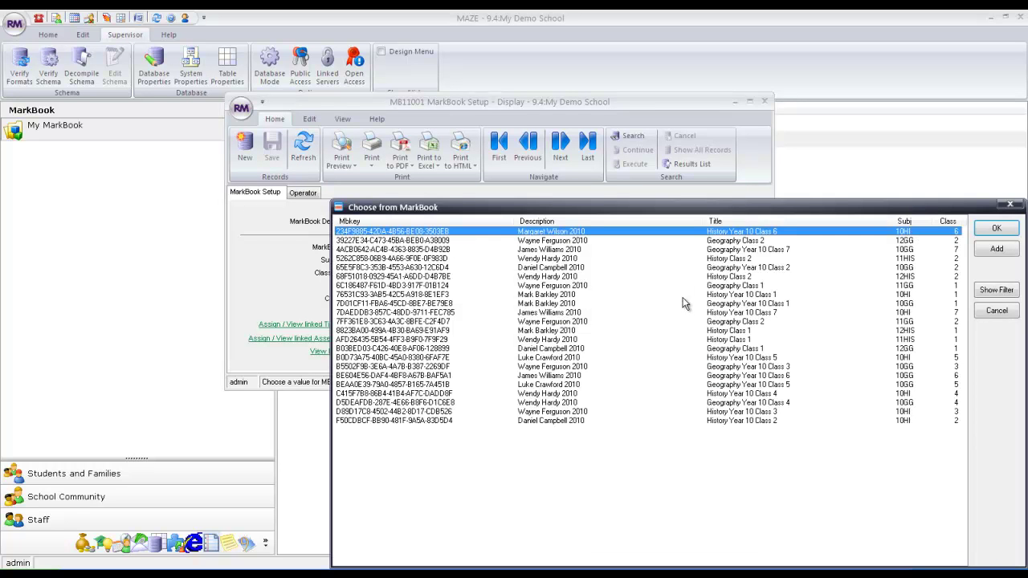
click(996, 311)
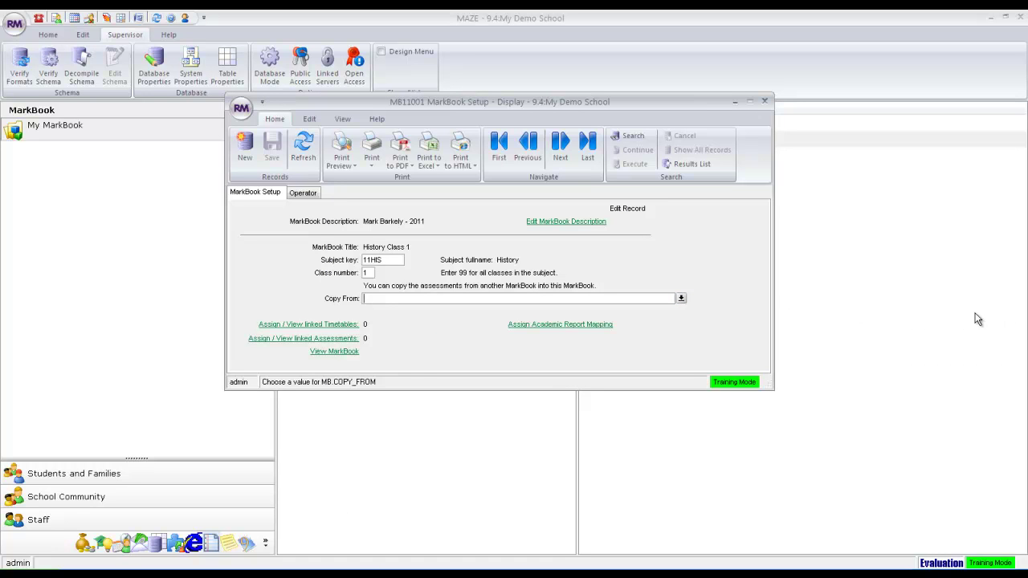
click(338, 326)
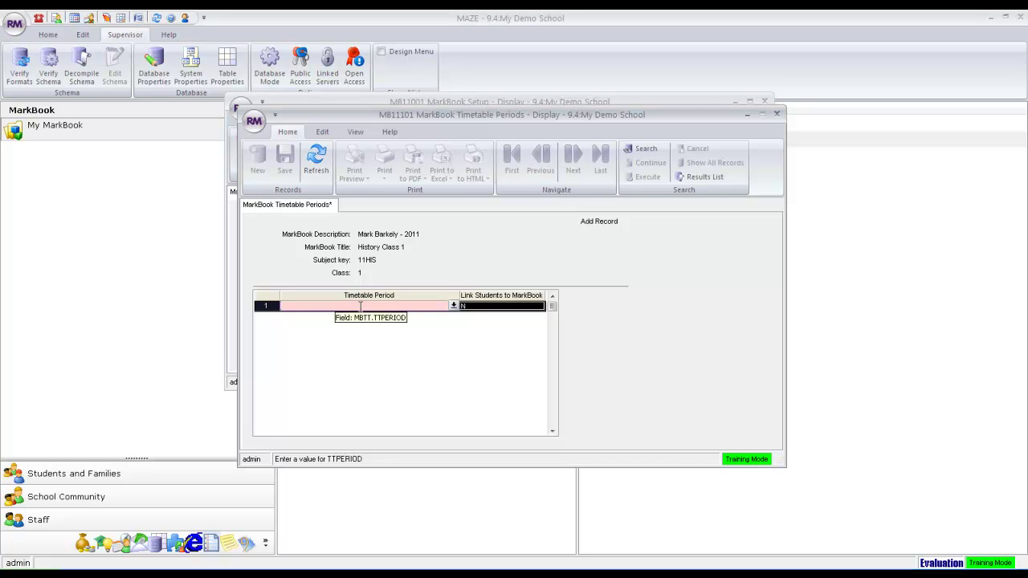
Link timetable period 2011Y1 with Link Students set to Y, save, and close Timetable Periods.
click(454, 306)
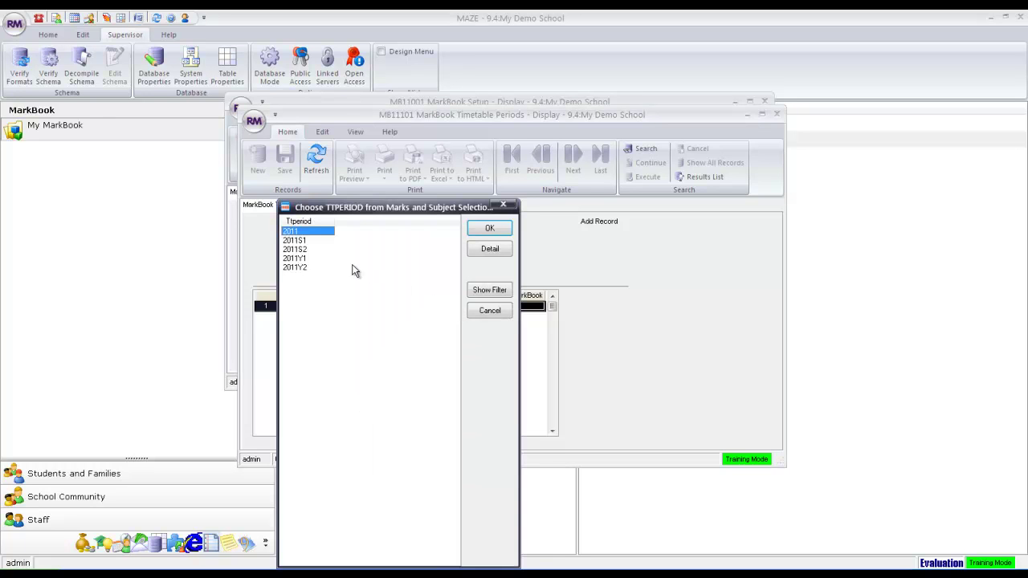
click(302, 258)
click(489, 229)
click(493, 306)
text(Y)
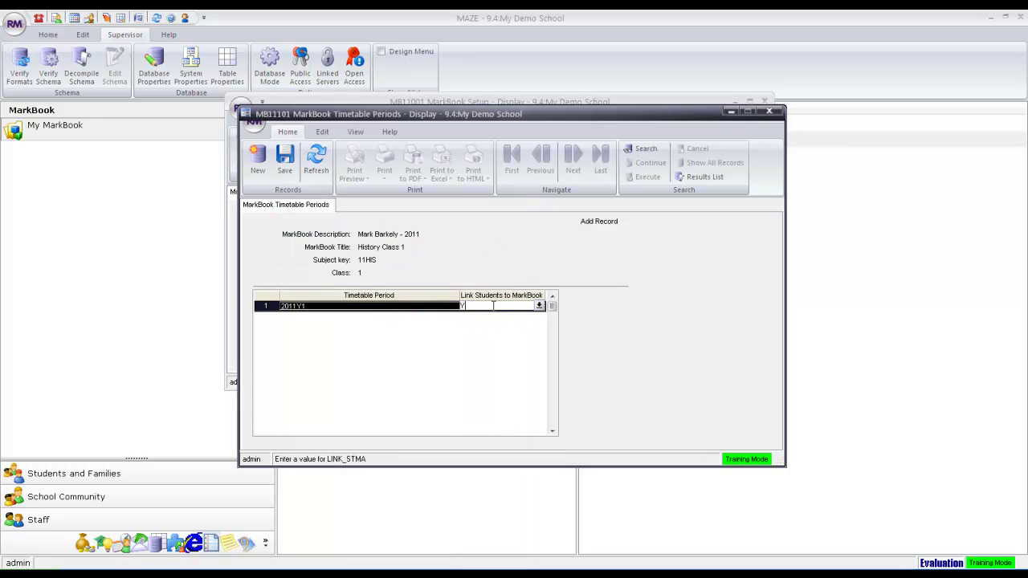
click(283, 165)
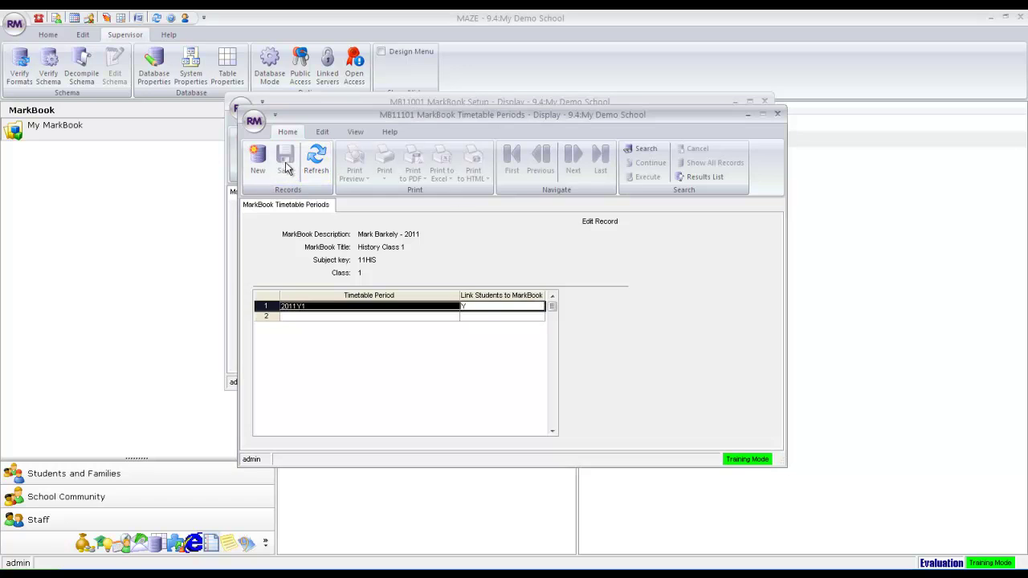
click(778, 114)
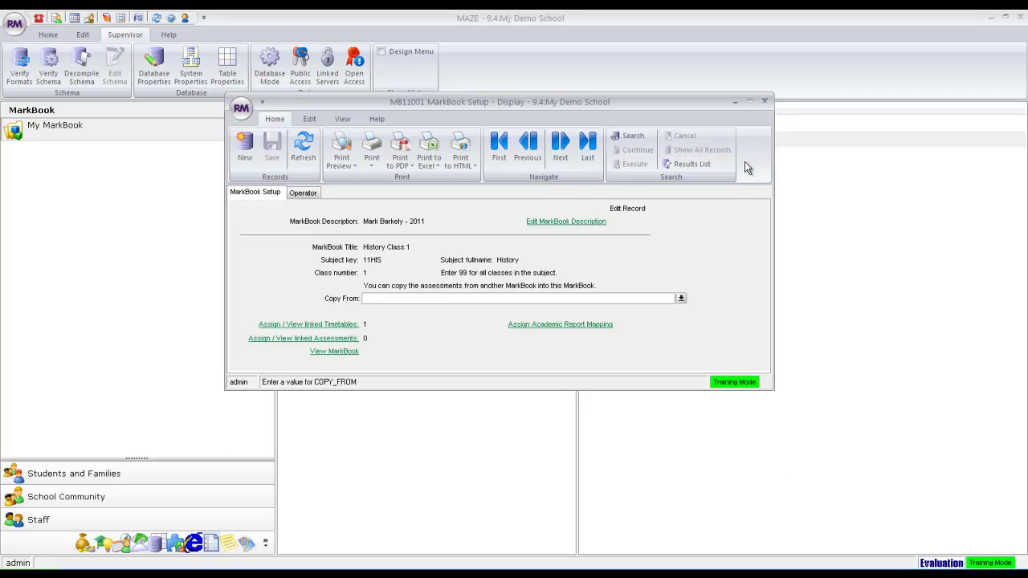
click(330, 339)
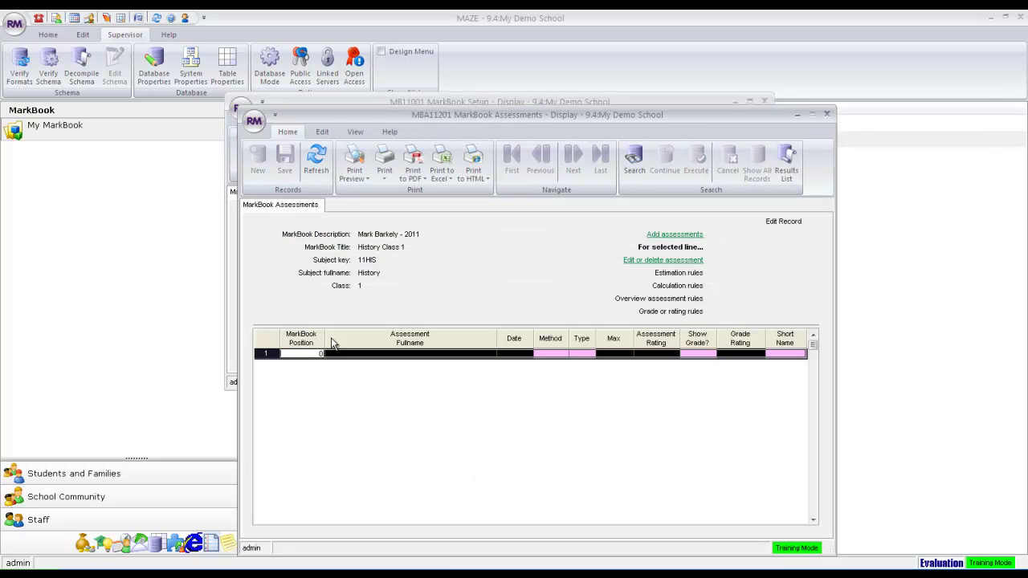
Add a new assessment named Test 1 with short name TEST1.
click(664, 235)
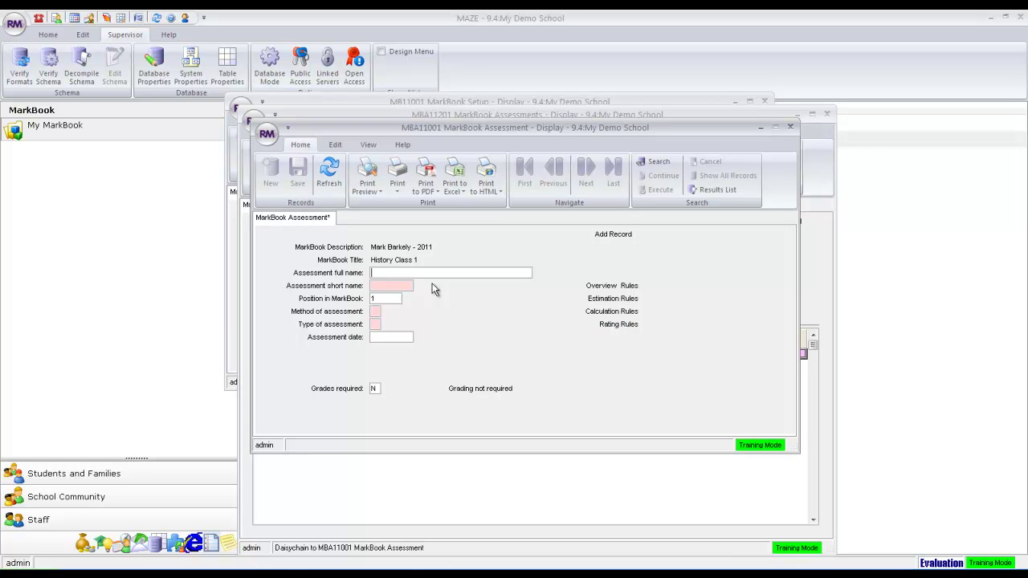
text(Test 1)
key(Tab)
text(T)
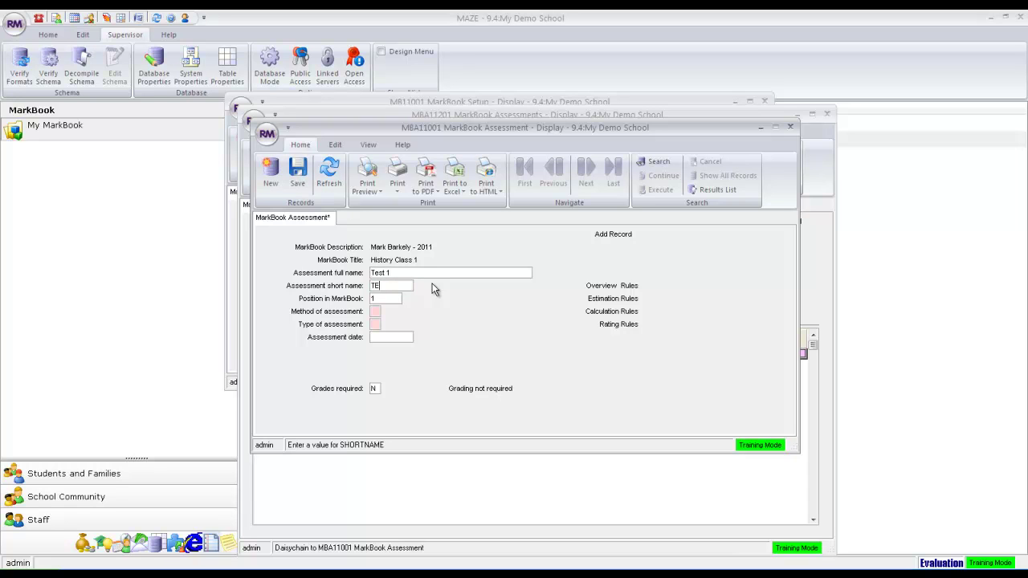
key(Tab)
key(Tab)
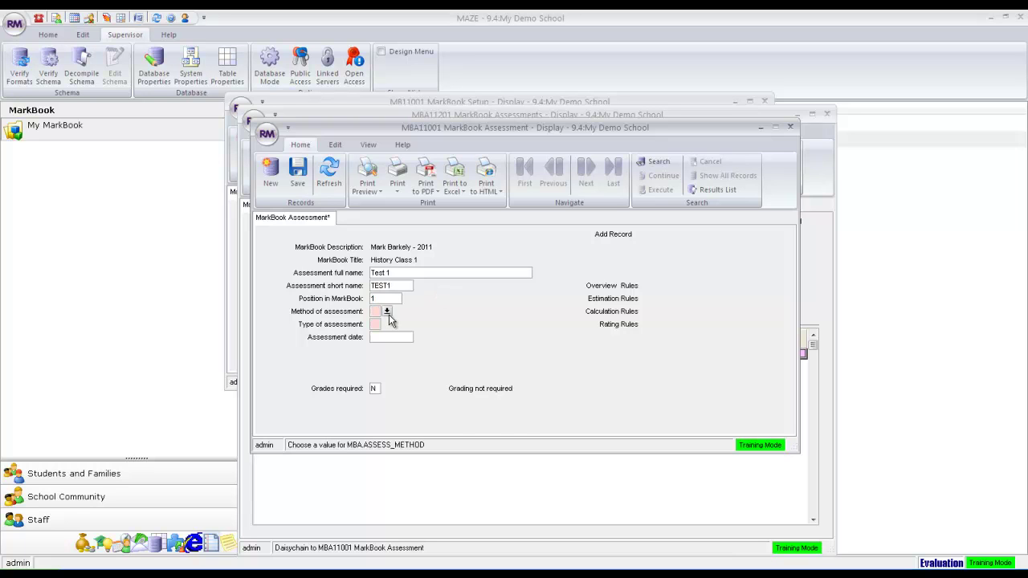
Set Test 1 to Manual, Integer, dated 7/04/2011, maximum 20, and save it.
click(388, 312)
click(487, 351)
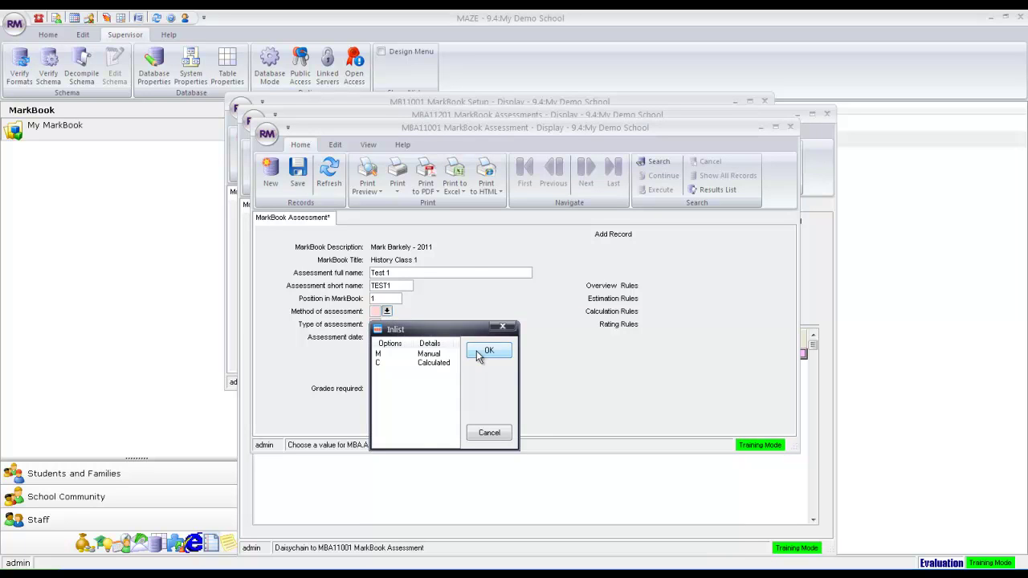
click(387, 326)
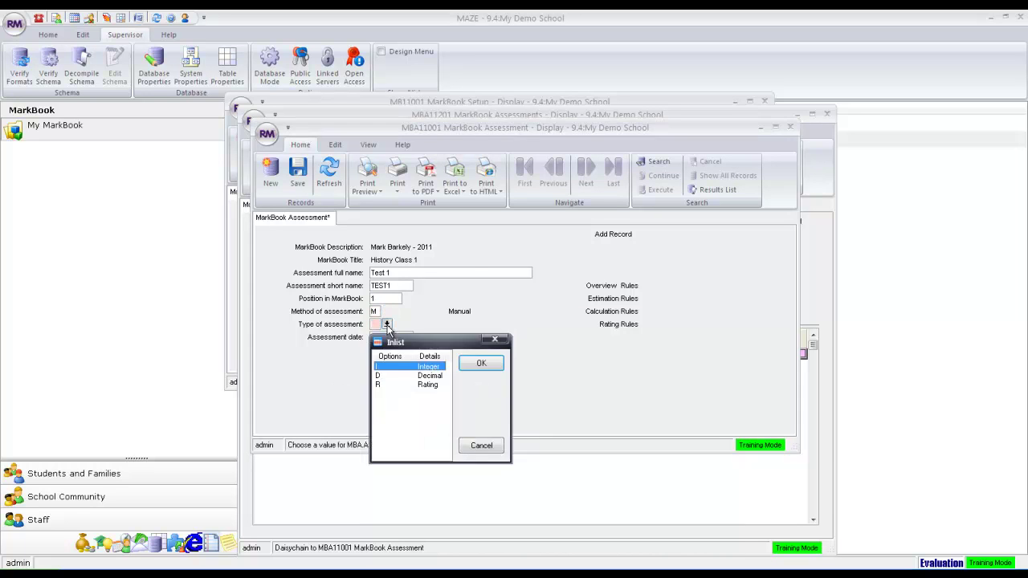
click(474, 369)
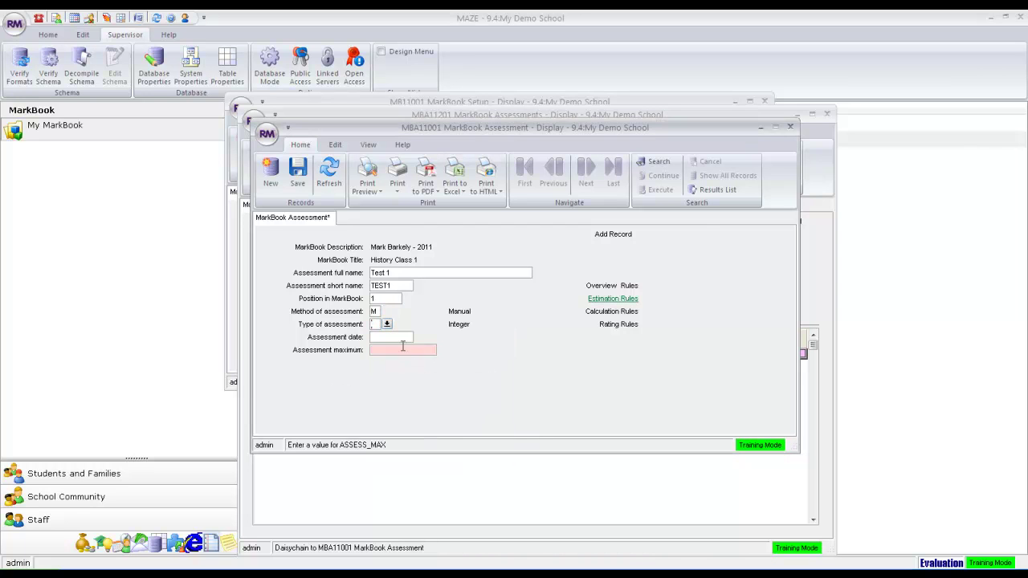
click(419, 337)
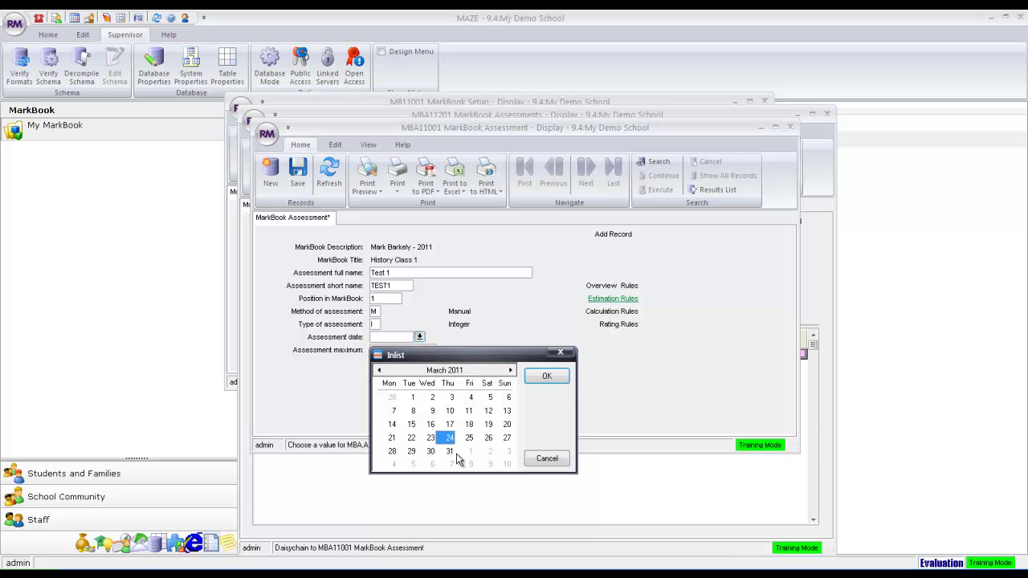
click(451, 464)
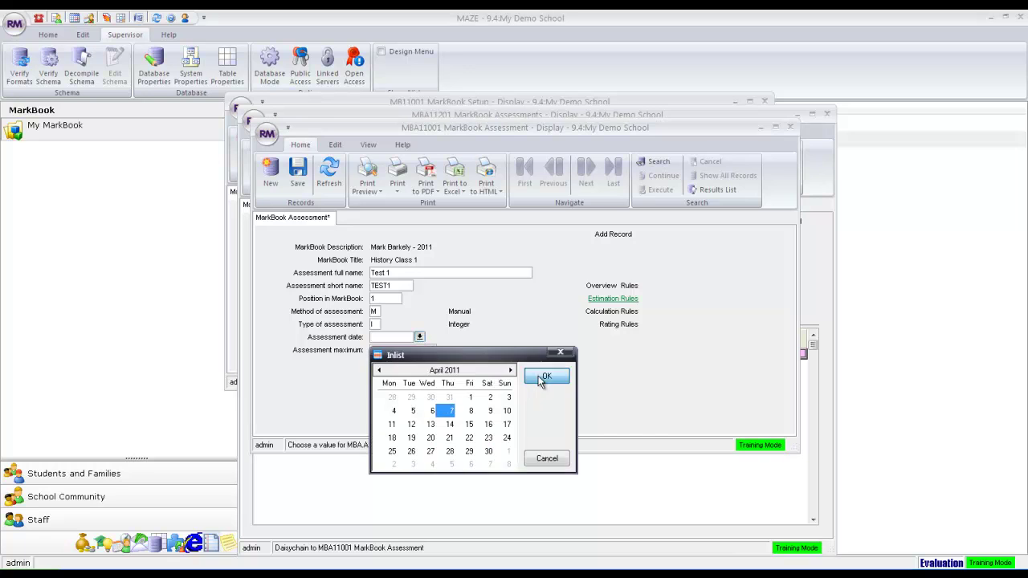
click(543, 377)
click(416, 349)
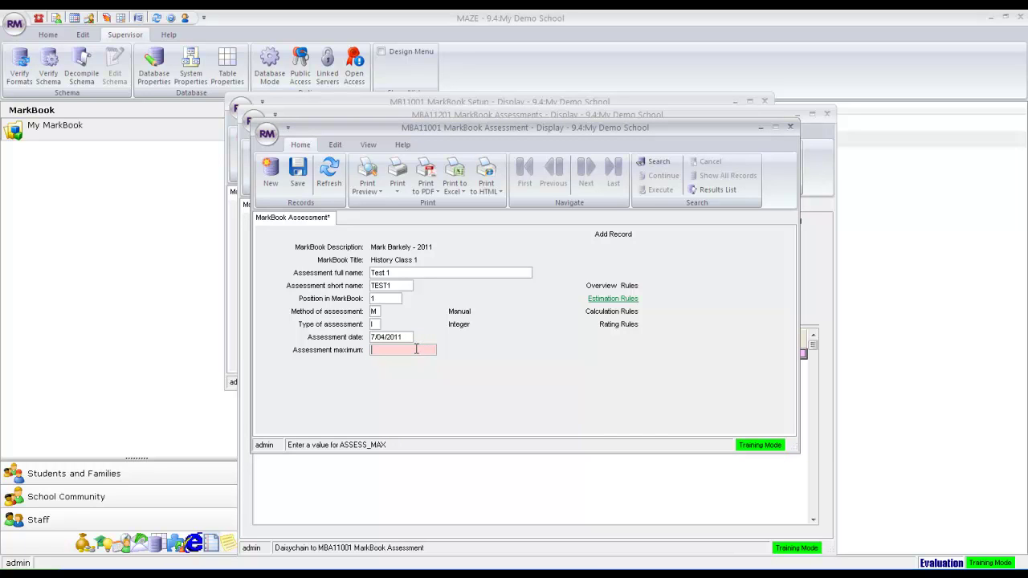
text(20)
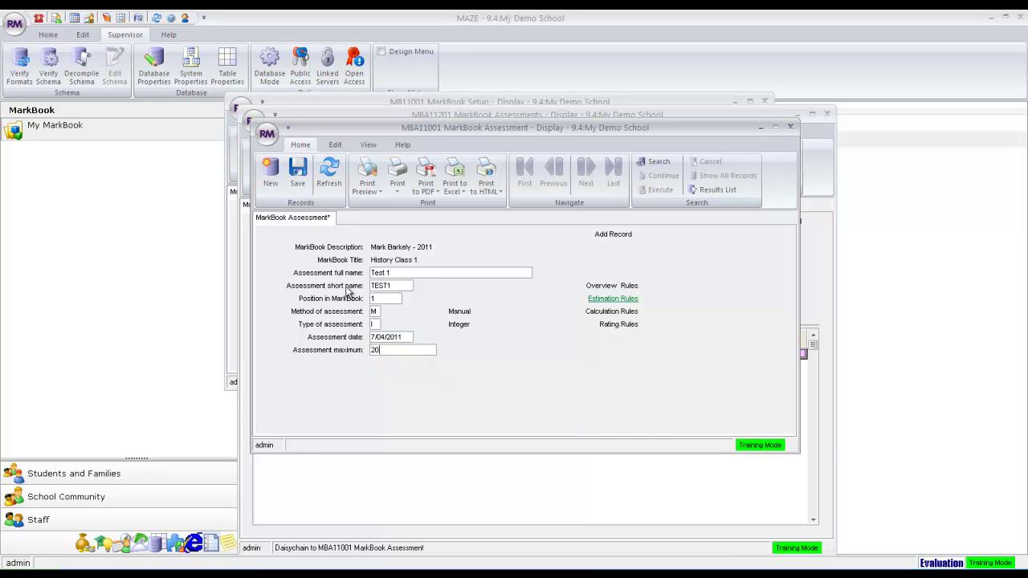
click(298, 182)
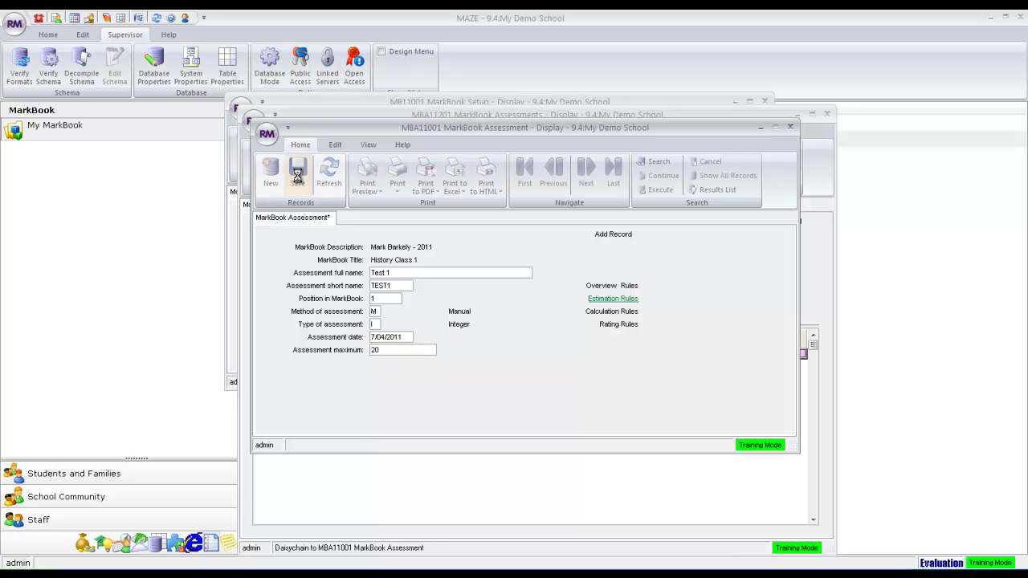
Add a new assessment Test 2 (TEST2) with Manual as the method.
click(272, 175)
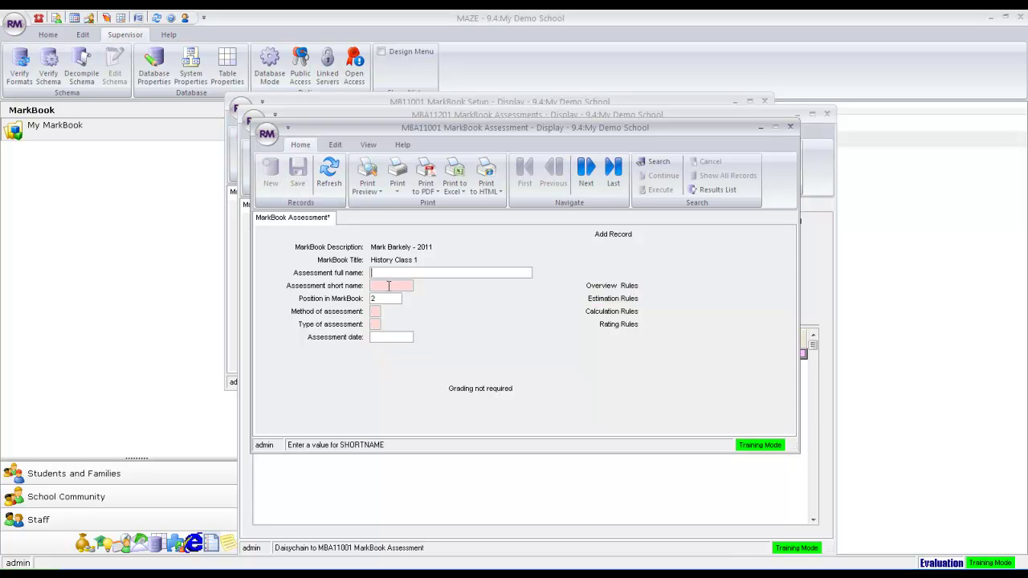
click(391, 274)
text(Test 2)
key(Tab)
text(TES)
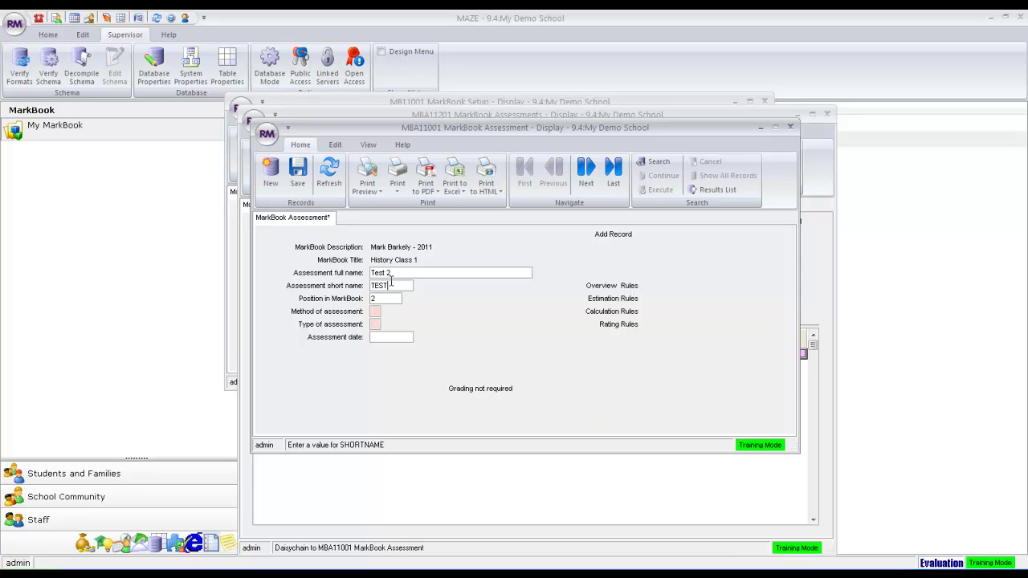
text(T2)
key(Tab)
key(Tab)
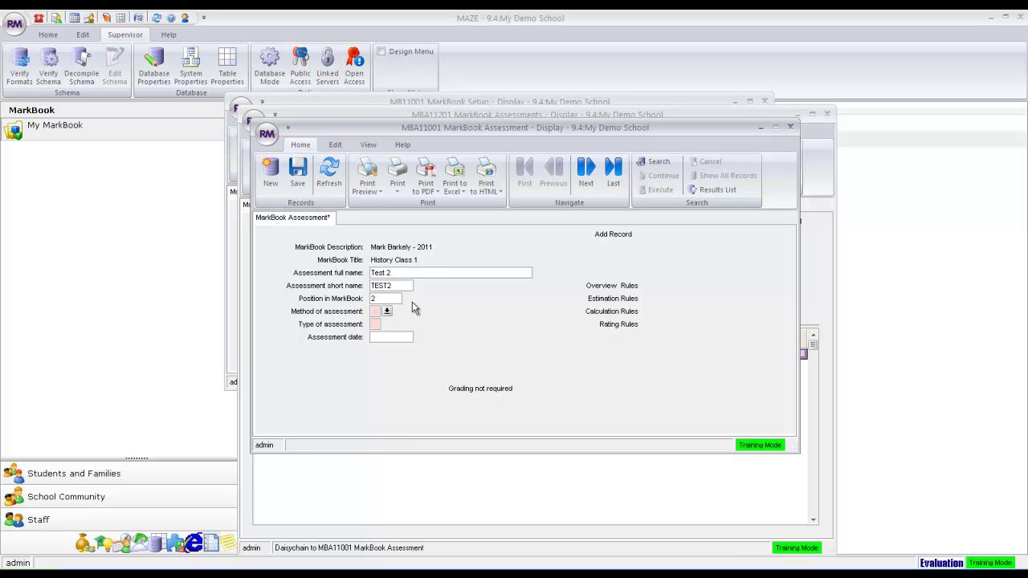
click(387, 313)
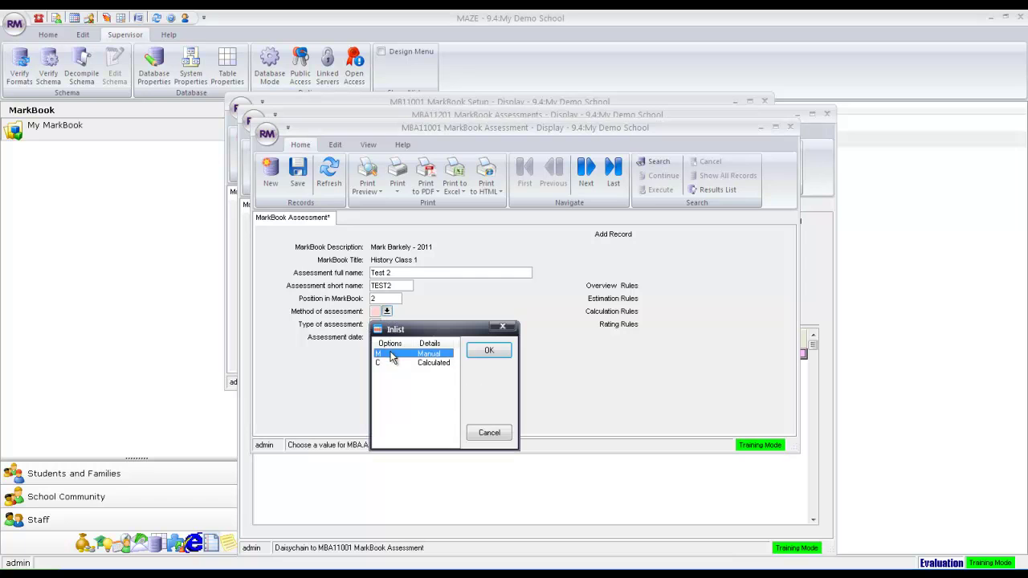
click(487, 351)
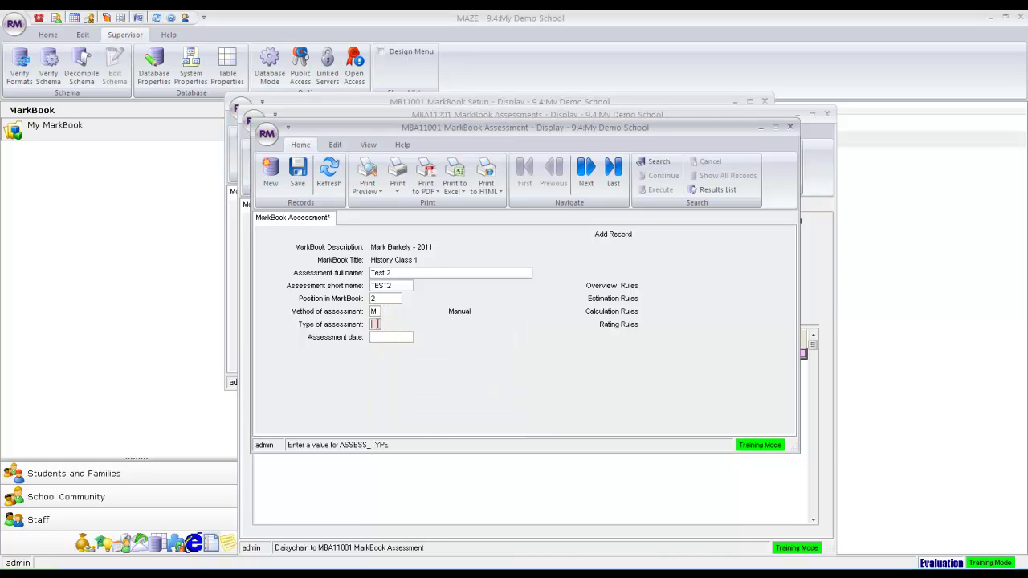
Make Test 2 Integer, dated 14/04/2011, maximum 25, and save it.
click(387, 324)
key(Down)
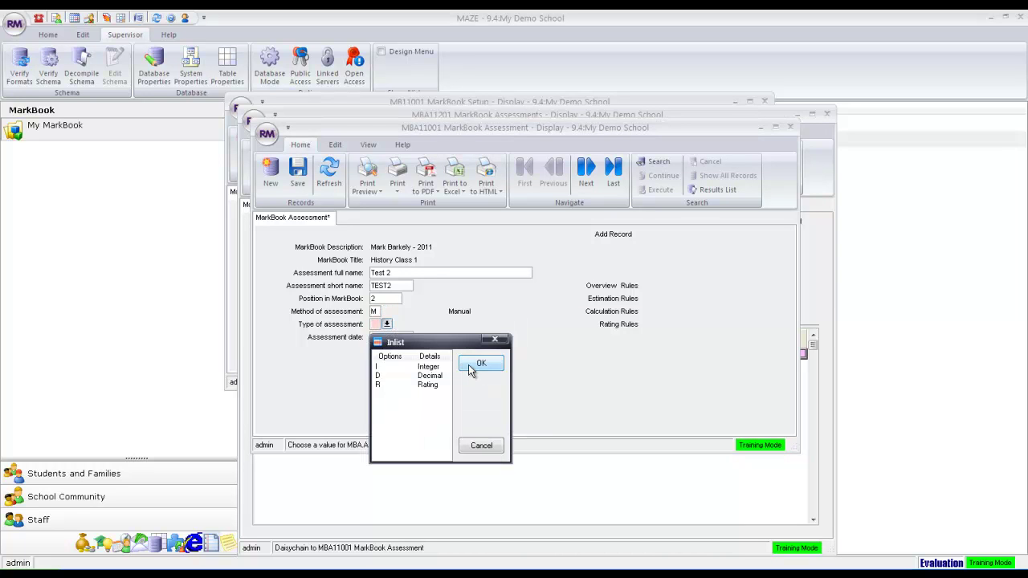
click(480, 364)
click(420, 336)
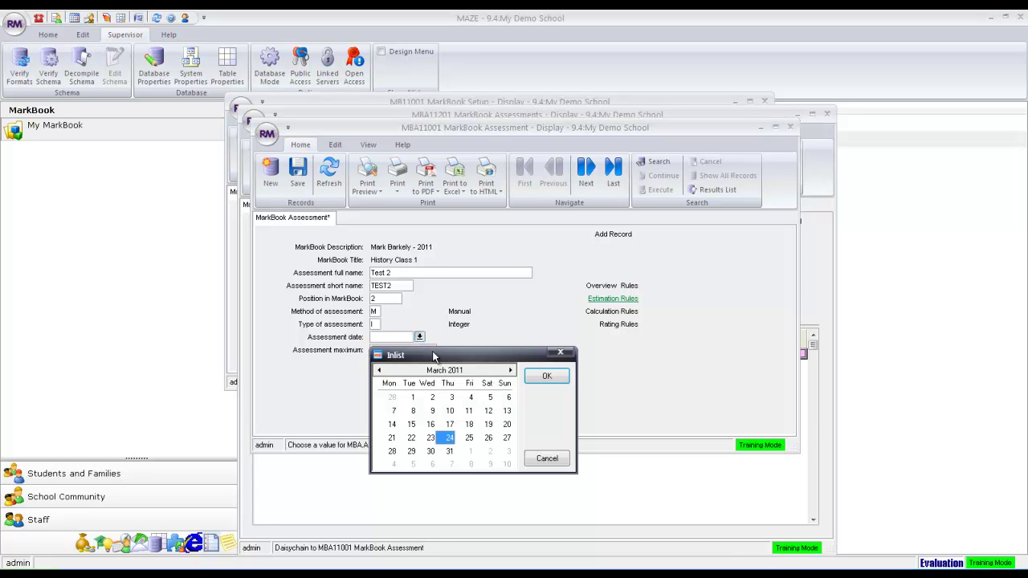
click(510, 370)
click(449, 424)
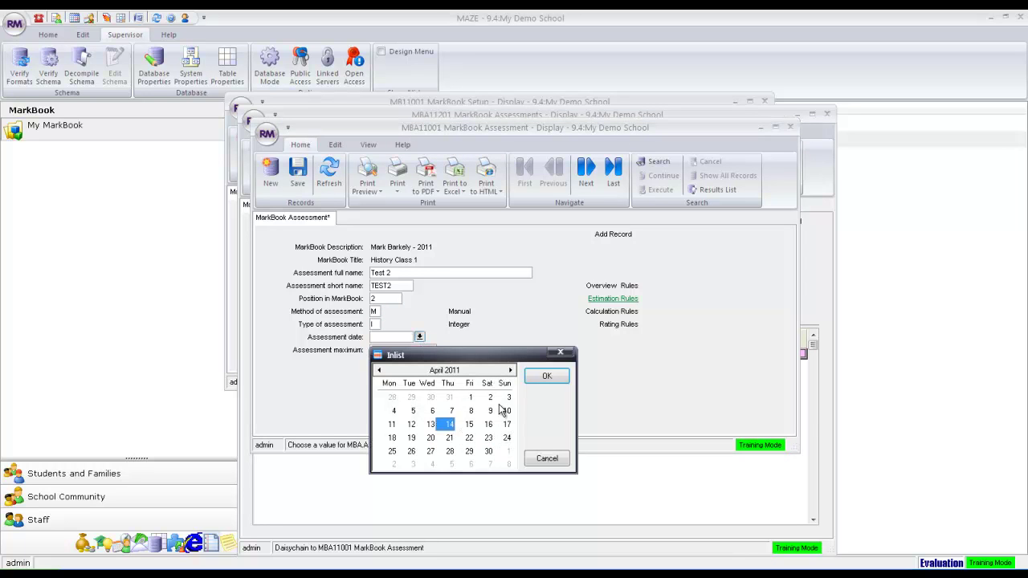
click(538, 383)
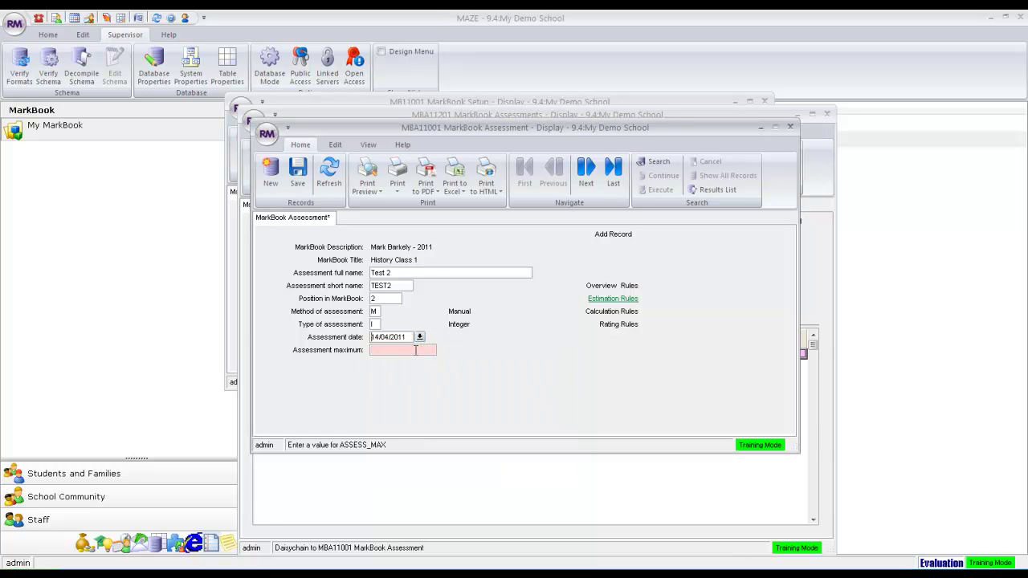
text(25)
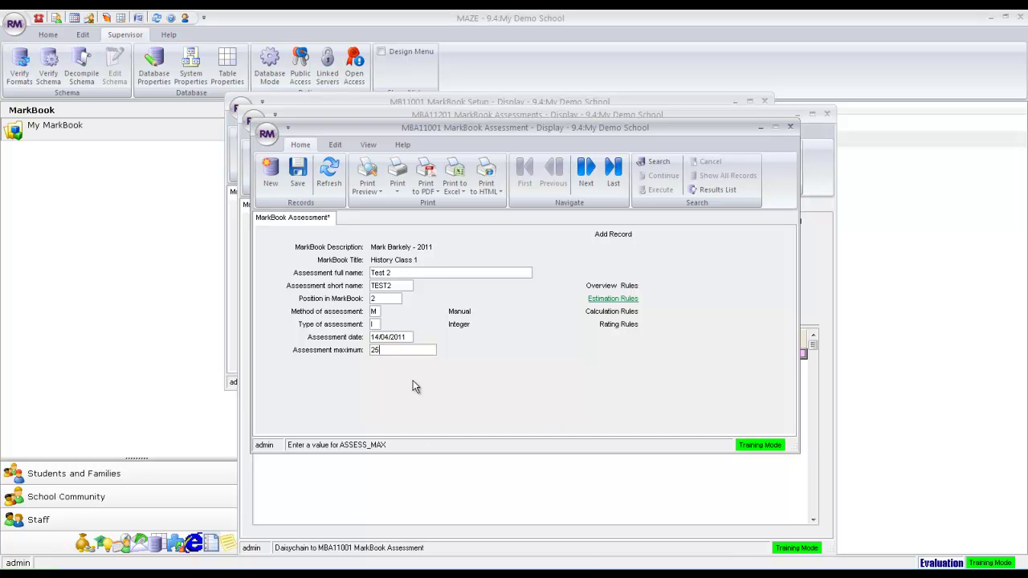
click(298, 176)
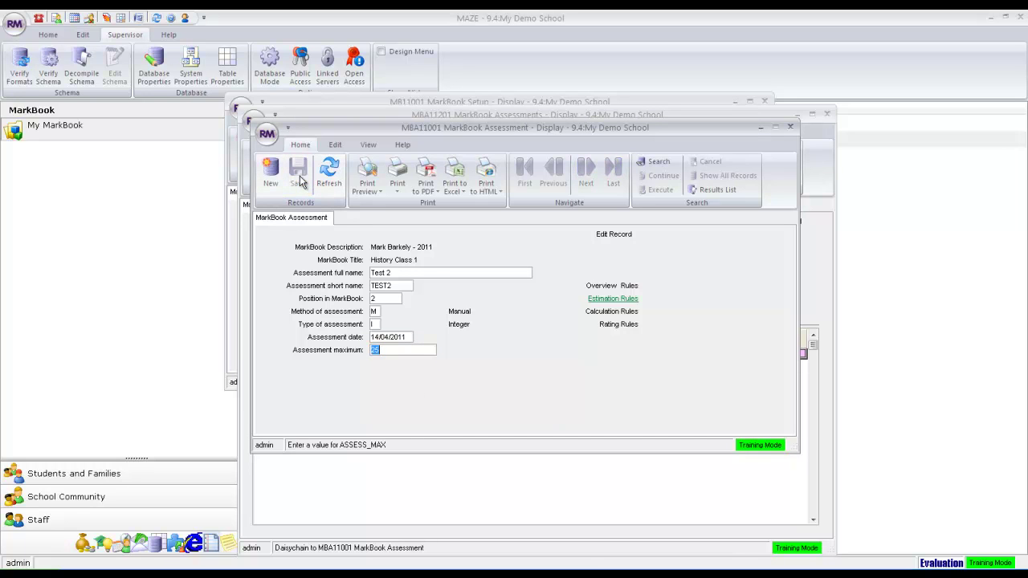
Add a new assessment named Test Total with short name TTOT.
click(271, 184)
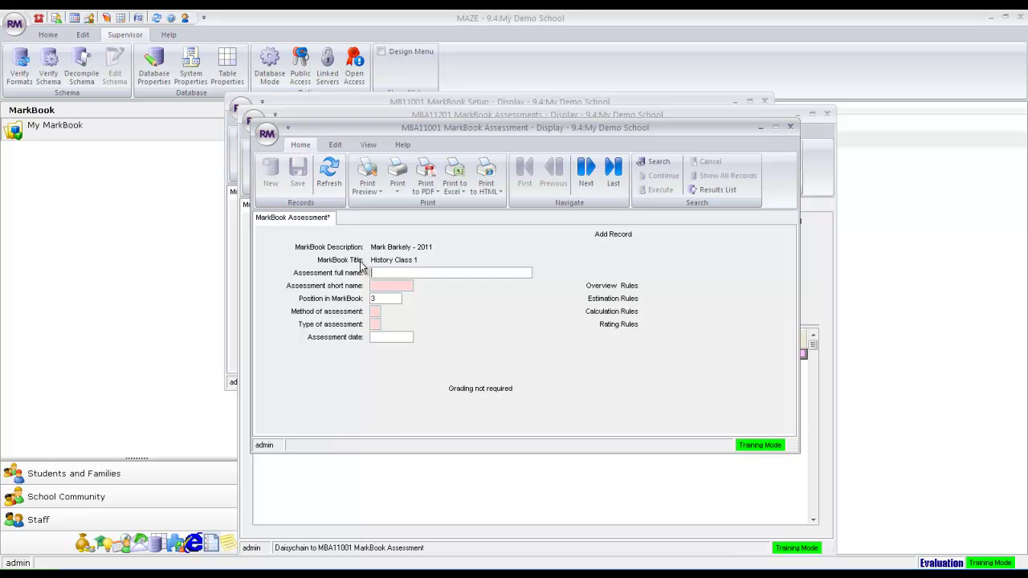
text(Test)
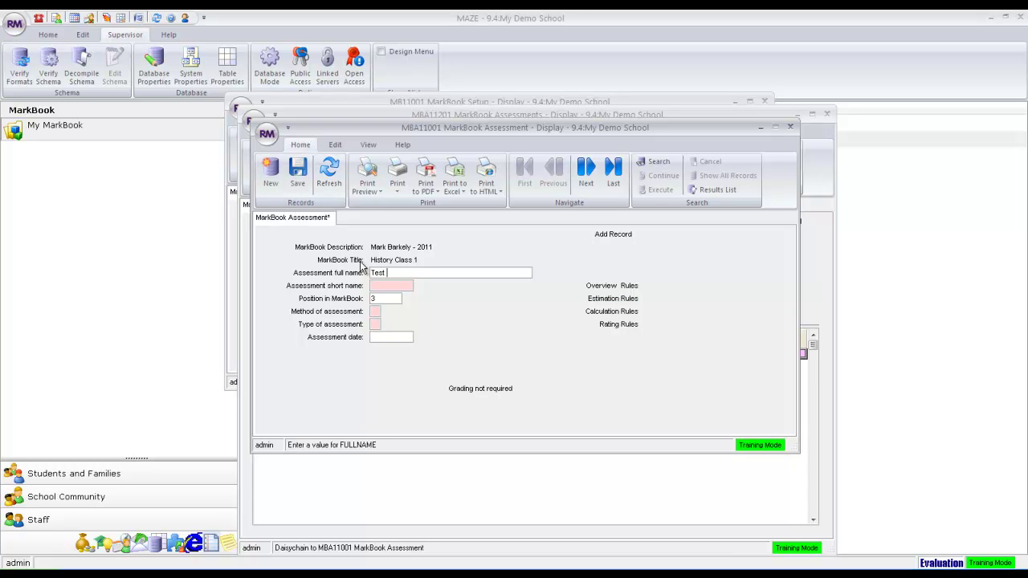
text( Total)
key(Tab)
text(T)
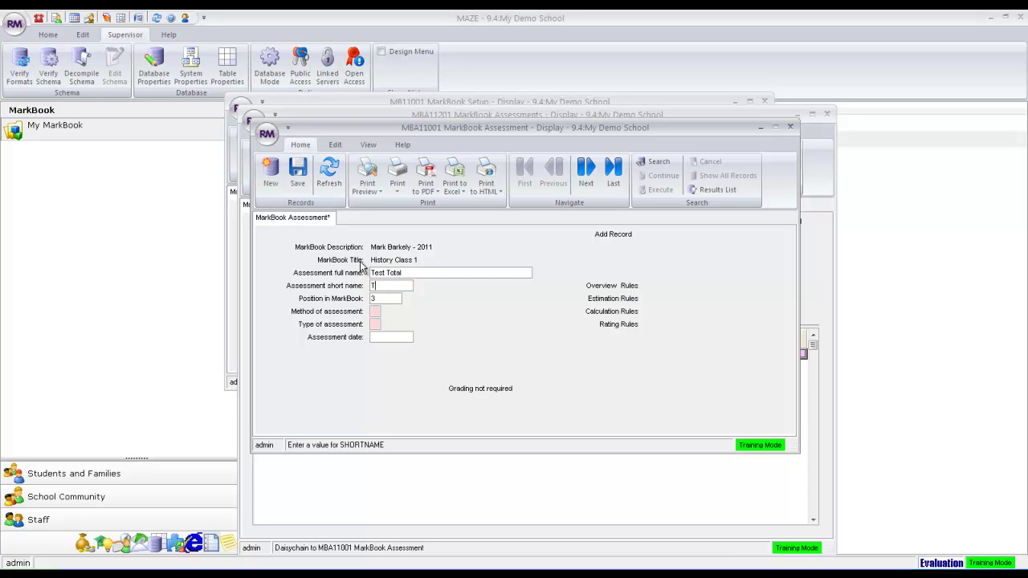
text(TOT)
key(Tab)
key(Tab)
Set Test Total's method to Calculated and type to Average, then save.
click(386, 312)
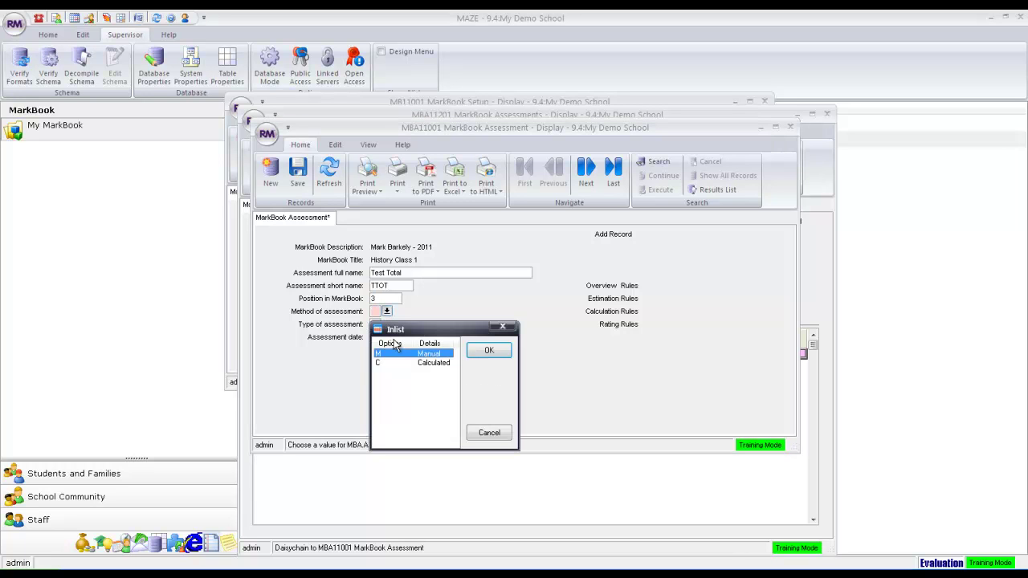
click(411, 363)
click(485, 350)
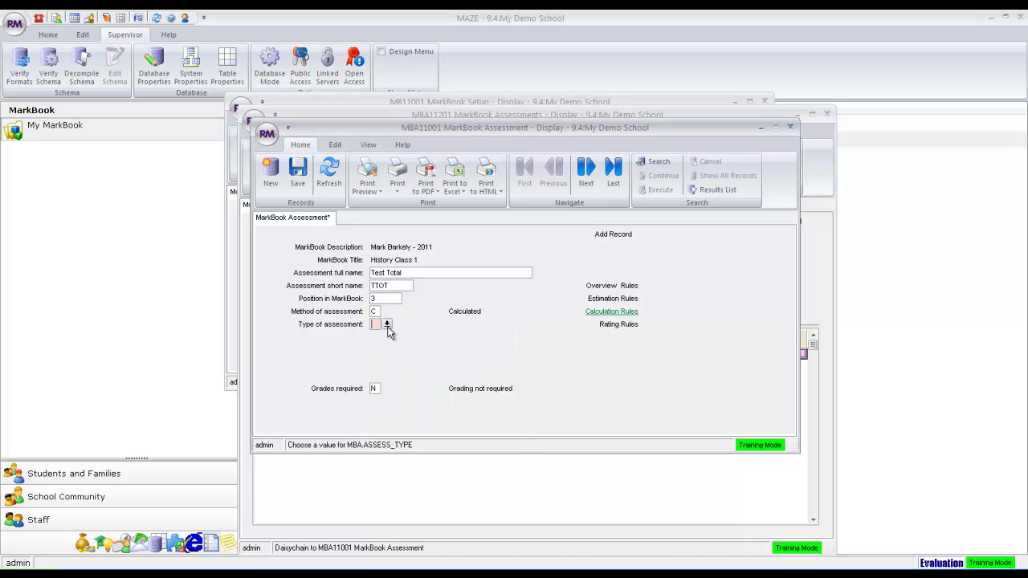
click(386, 324)
click(431, 376)
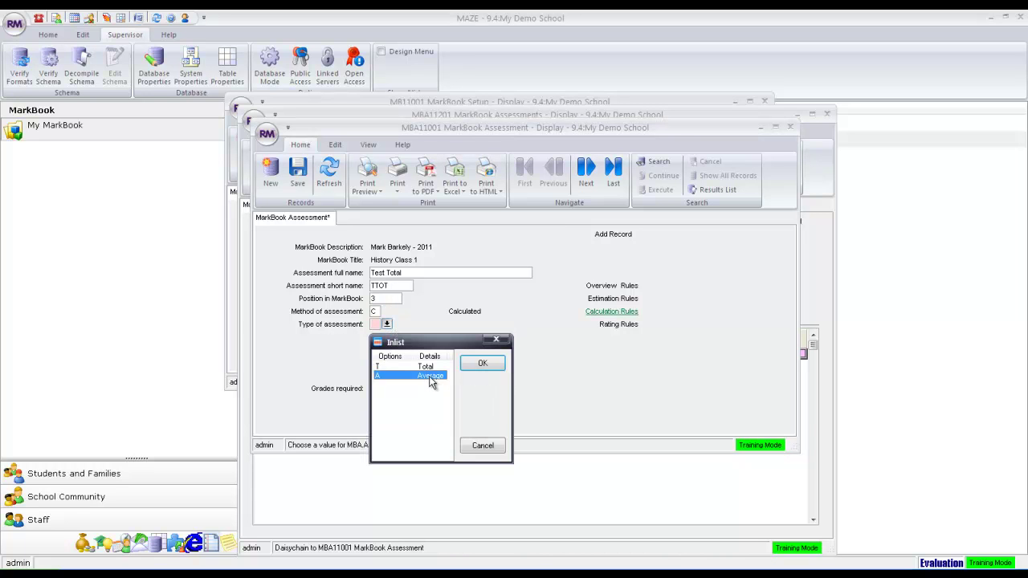
click(486, 370)
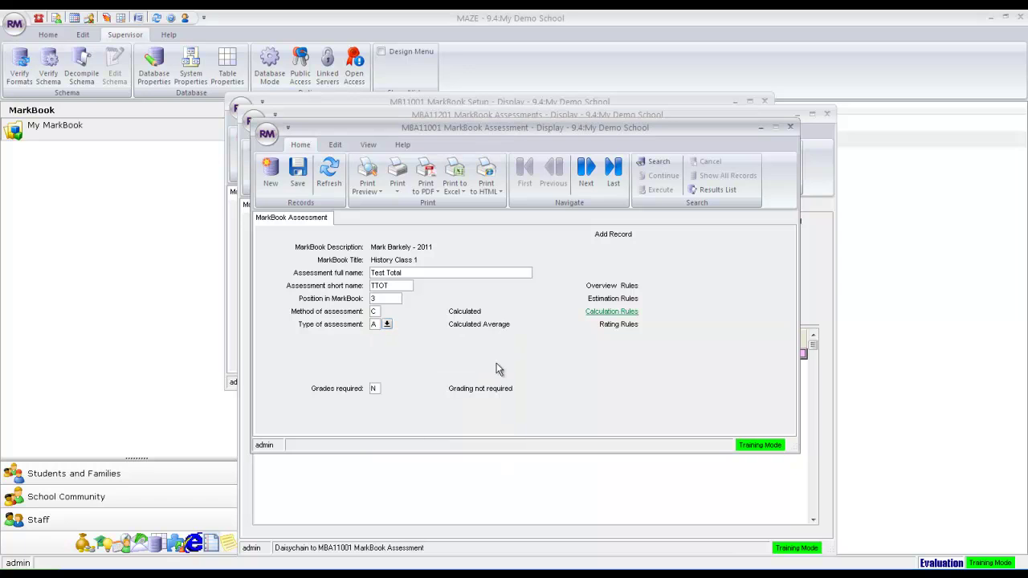
click(298, 173)
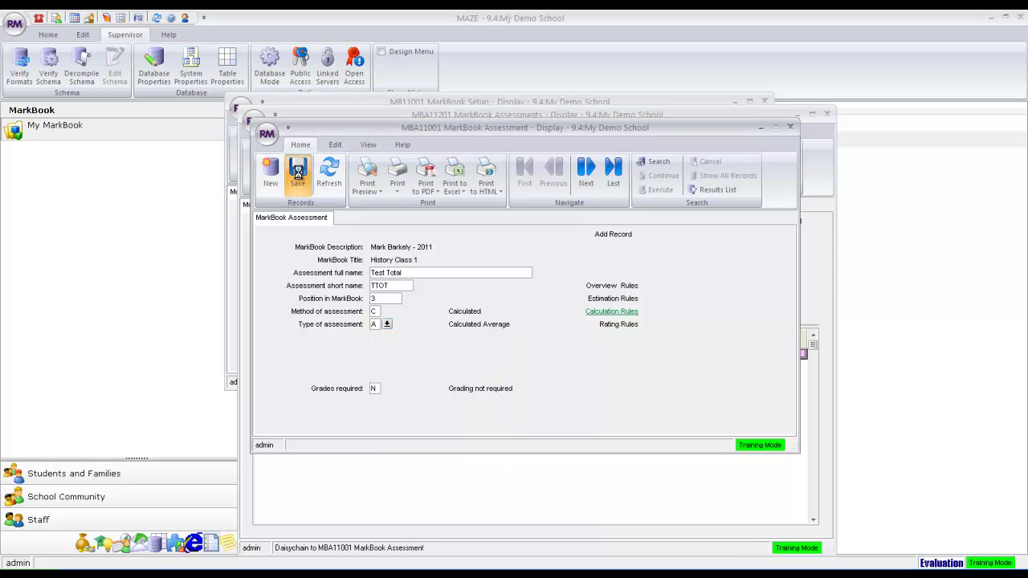
Link TEST1 and TEST2 into Test Total's calculation rules, each with a link weight of 50.
click(609, 312)
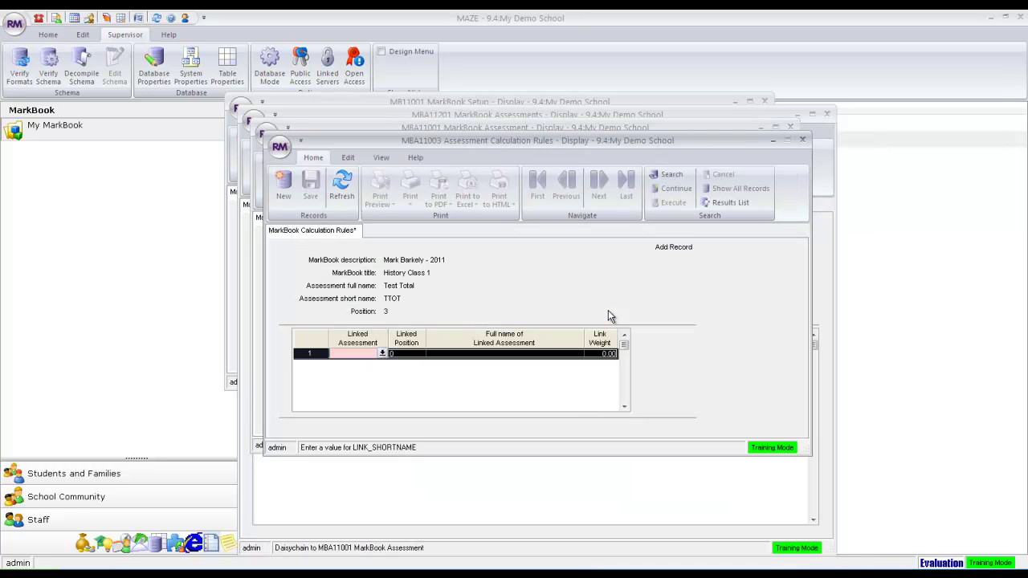
click(383, 353)
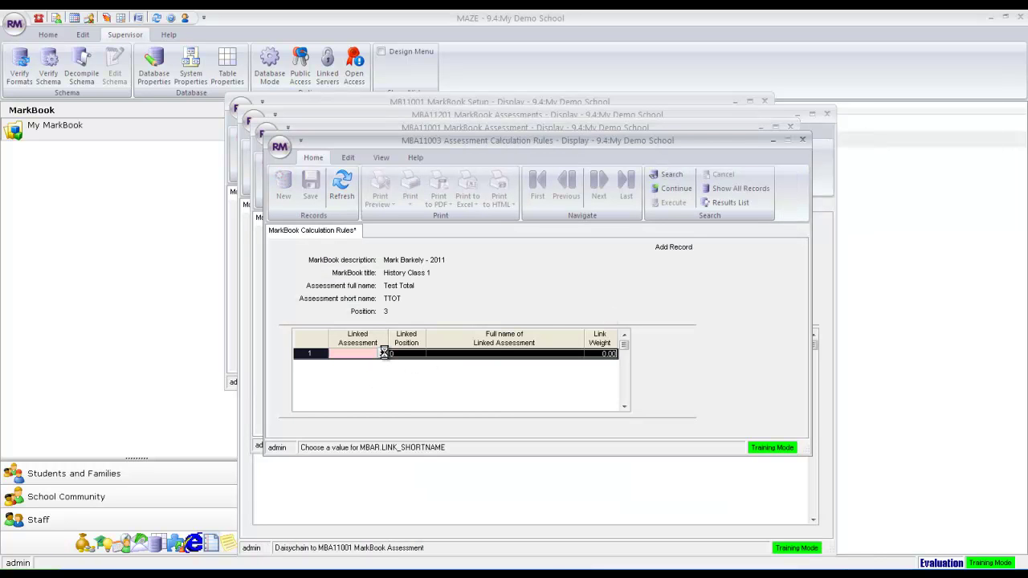
click(525, 228)
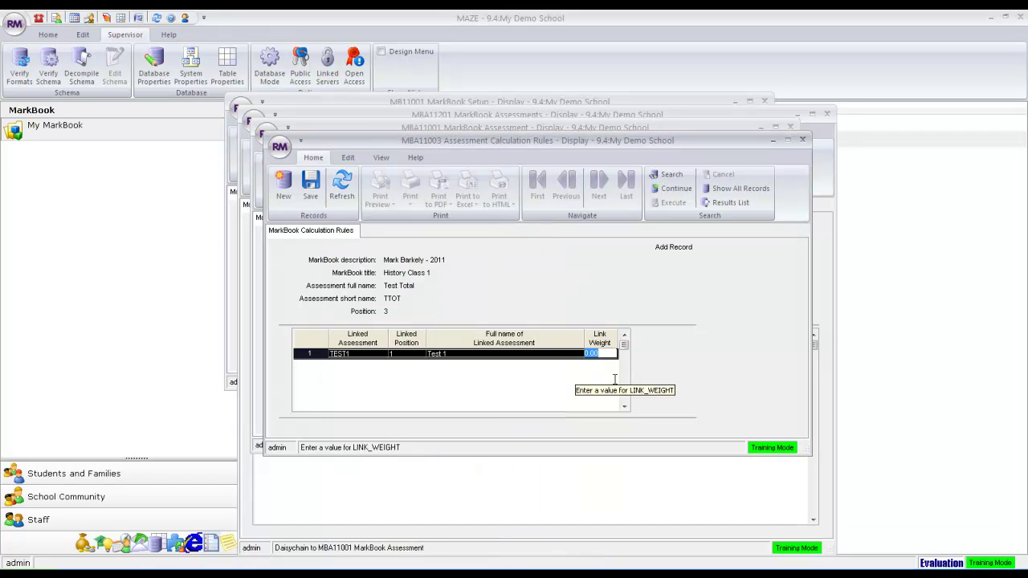
text(50)
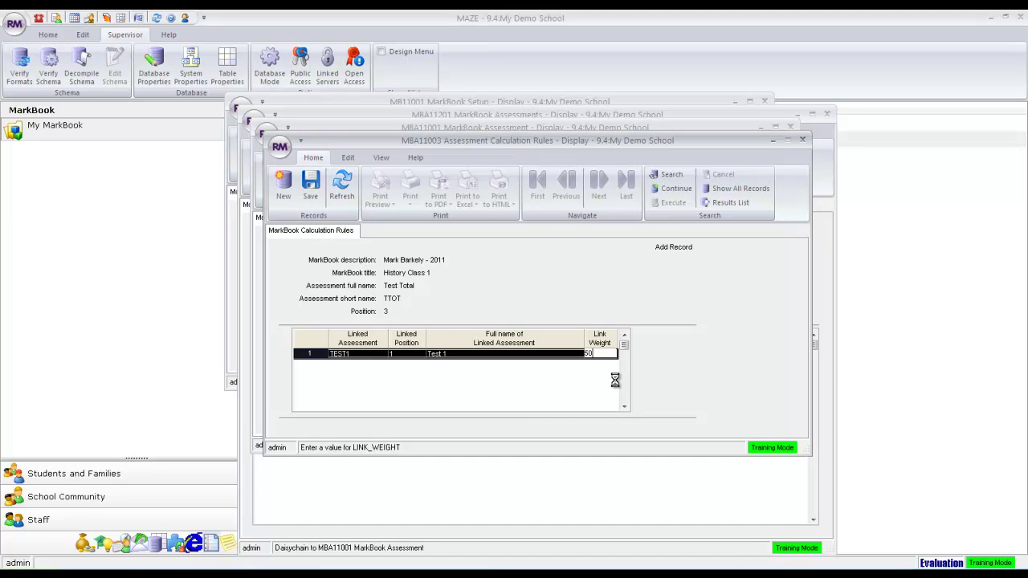
key(Tab)
click(382, 364)
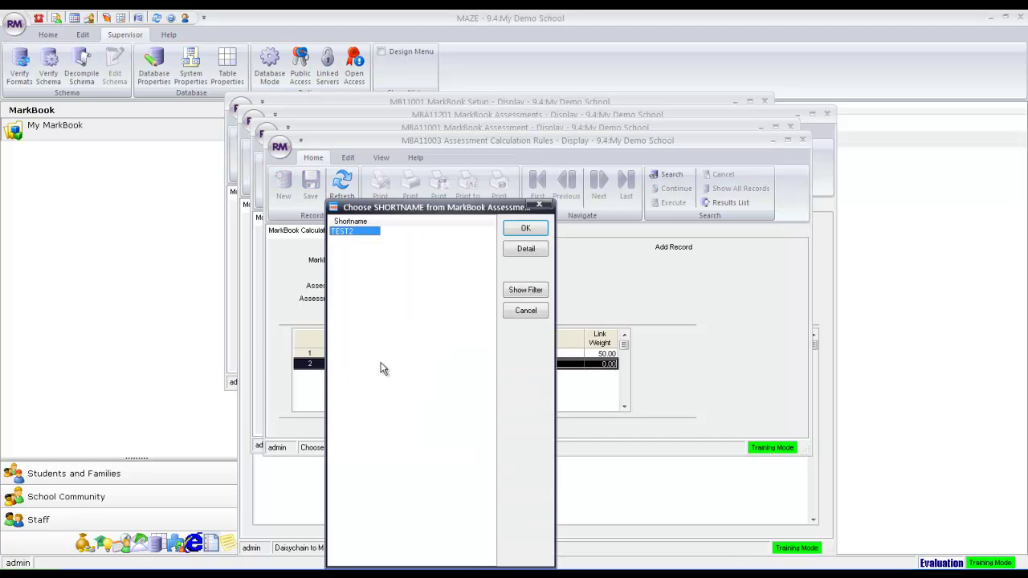
click(527, 230)
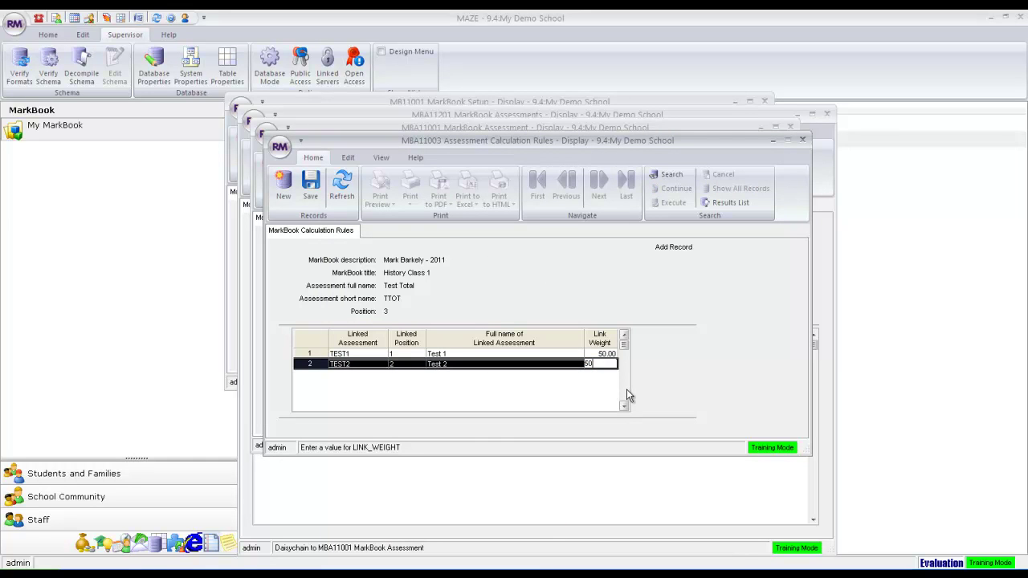
key(Tab)
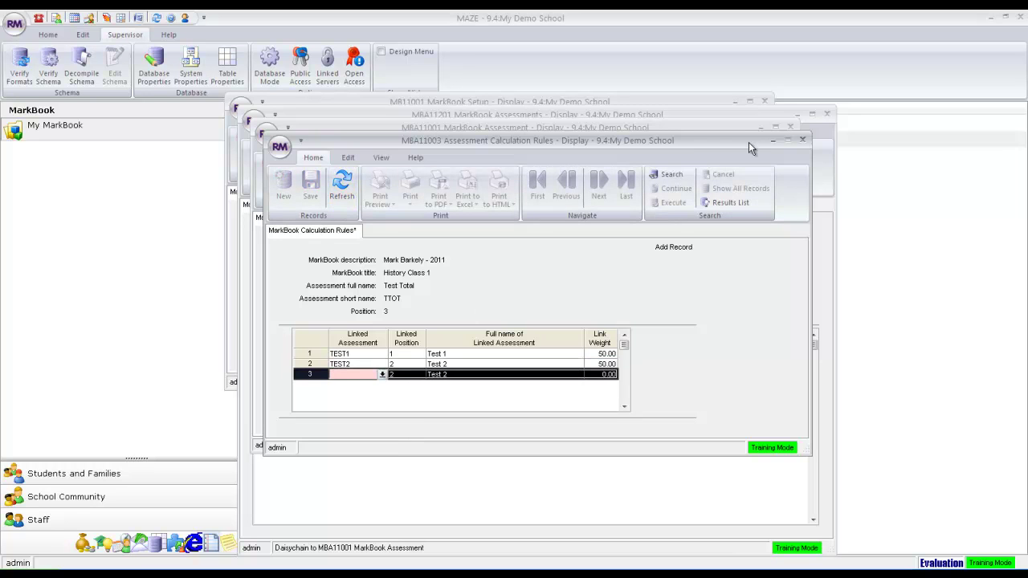
Start a new assessment named Assignement with short name ASSIGN.
click(803, 142)
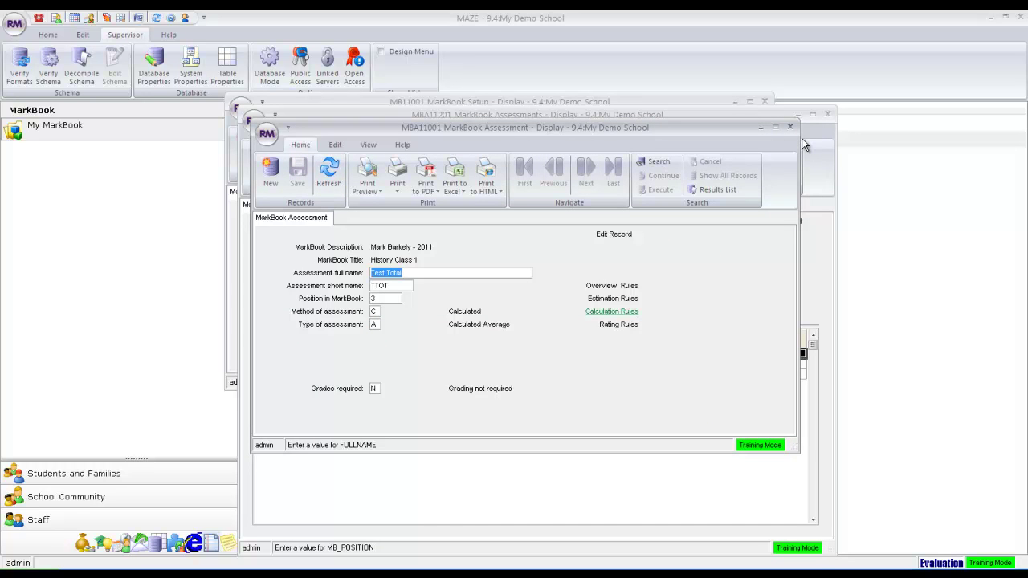
click(271, 175)
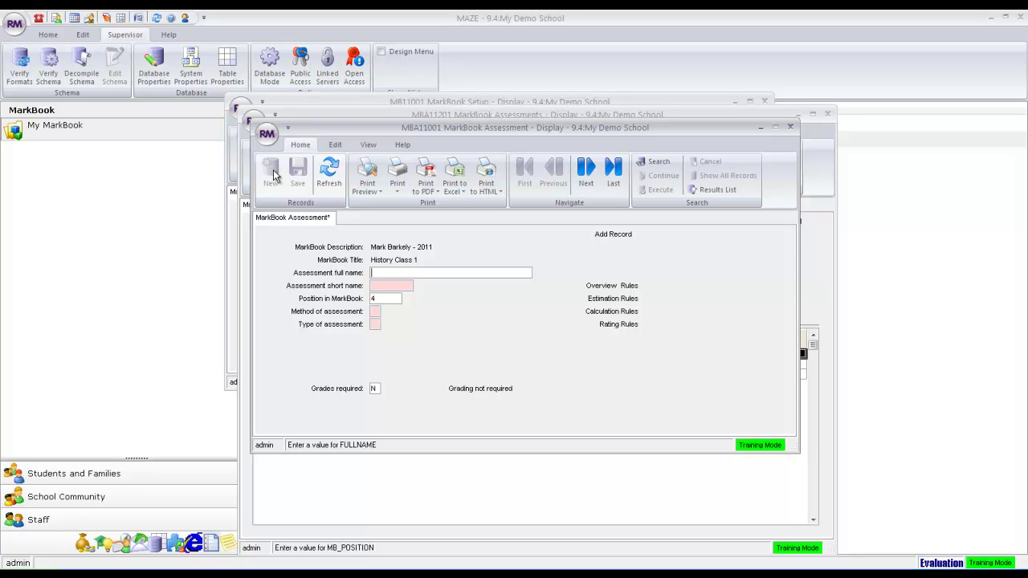
text(H)
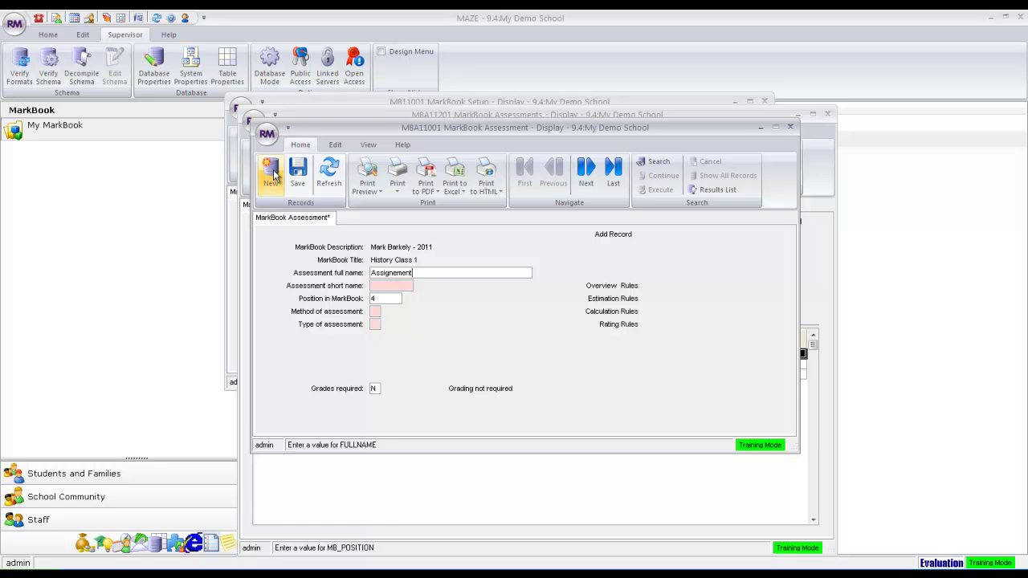
key(Tab)
text(A)
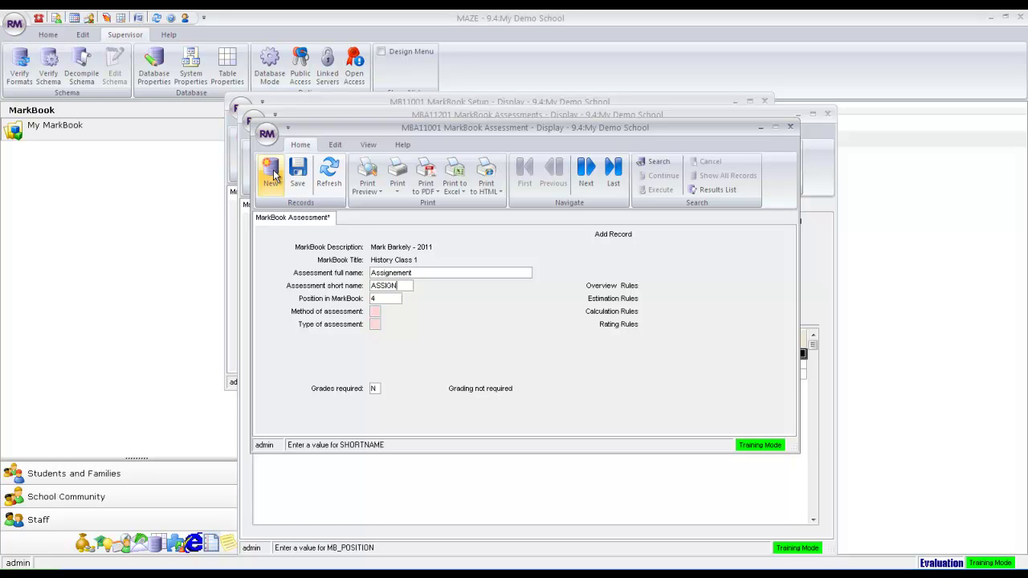
Set the assessment method to Manual and the assessment type to Rating.
click(375, 311)
click(387, 312)
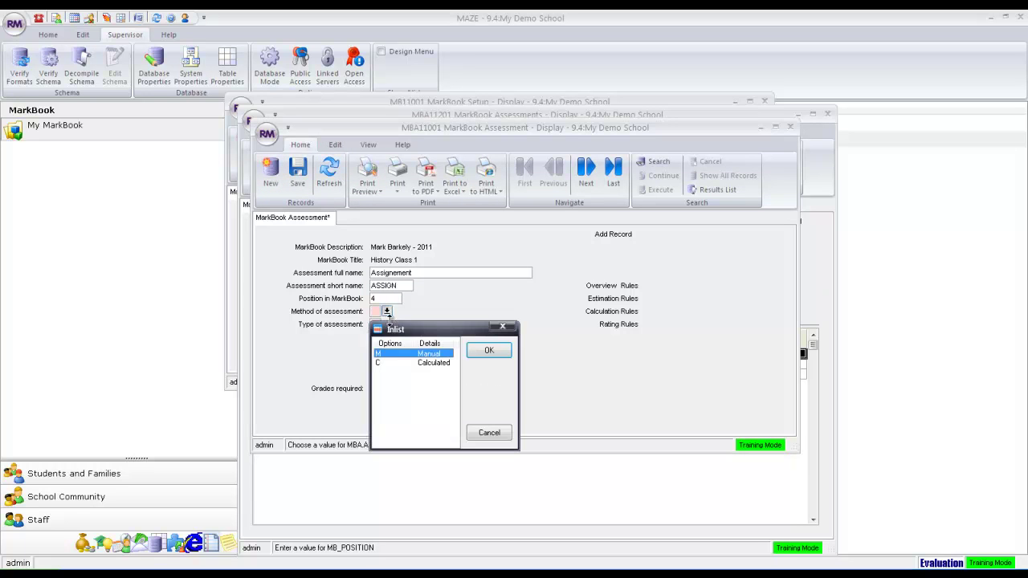
double_click(402, 354)
click(375, 324)
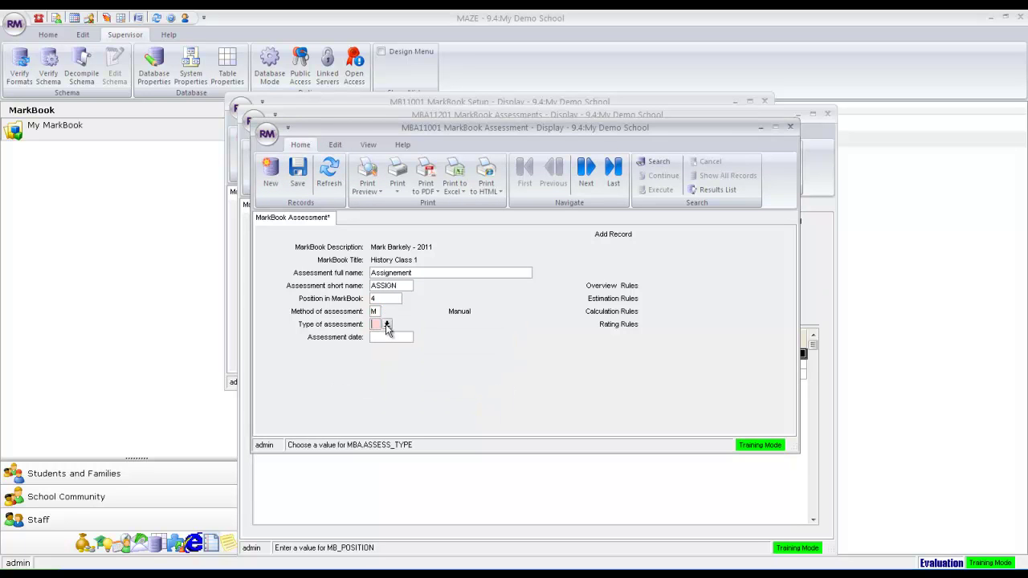
click(387, 323)
click(423, 385)
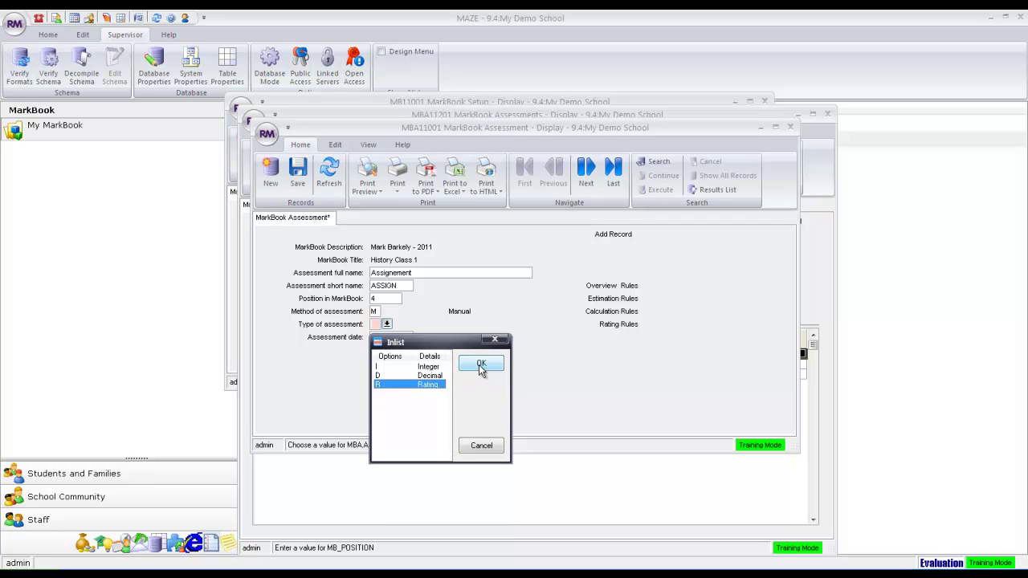
click(481, 363)
Choose the SUBMIT (Submitted Rating) scale and save the Assignement assessment.
click(408, 363)
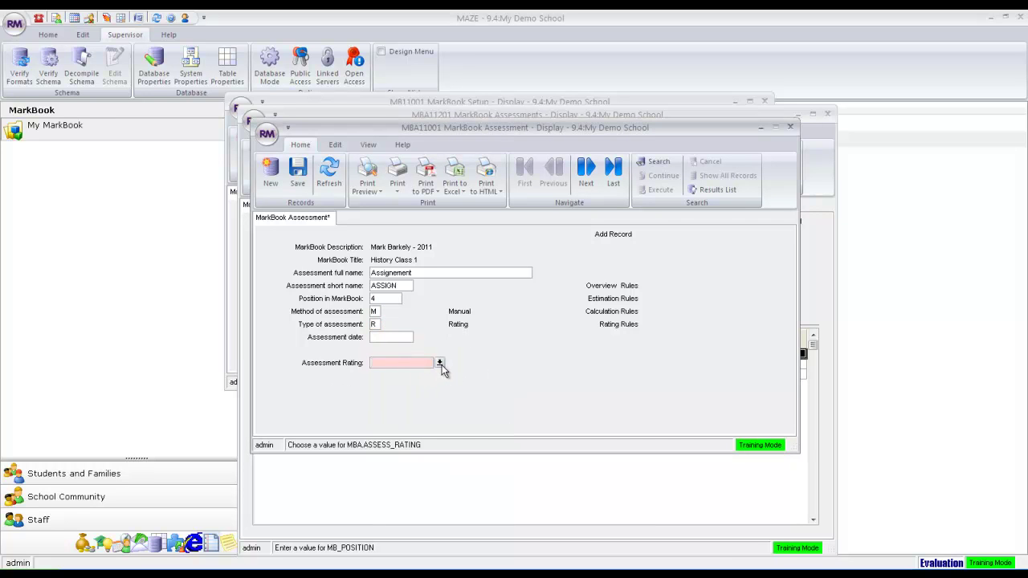
click(442, 364)
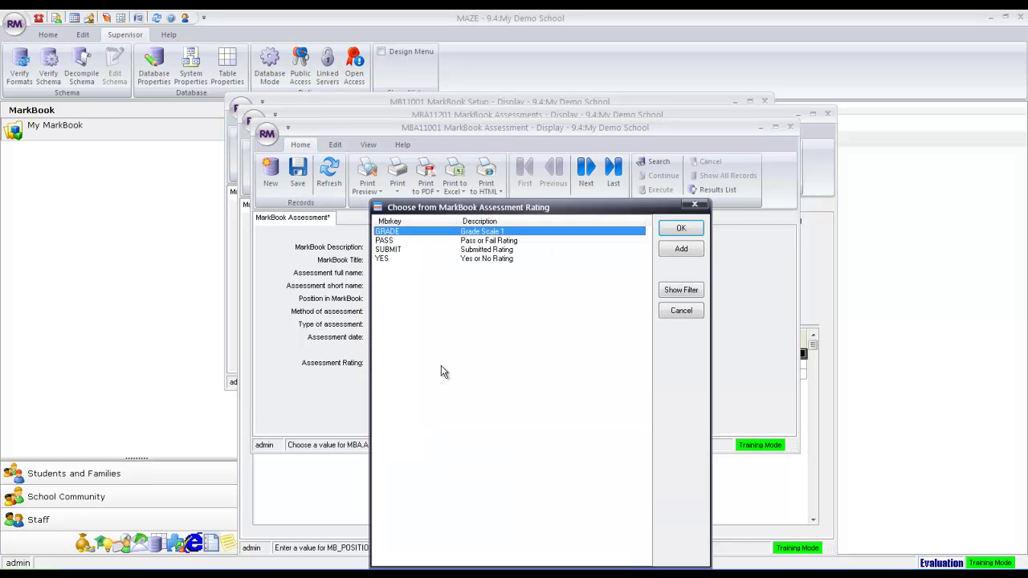
click(407, 251)
click(675, 232)
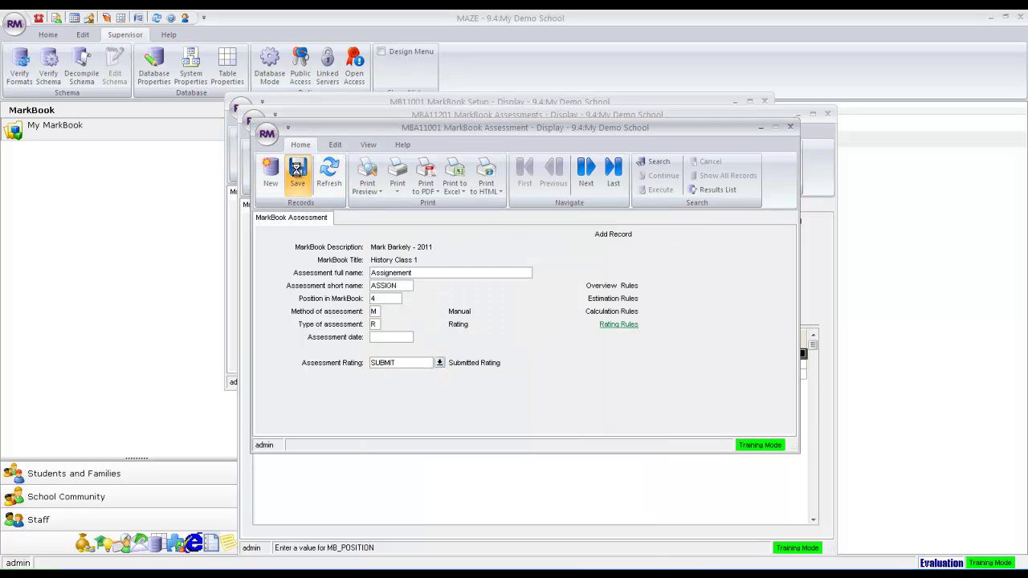
click(297, 172)
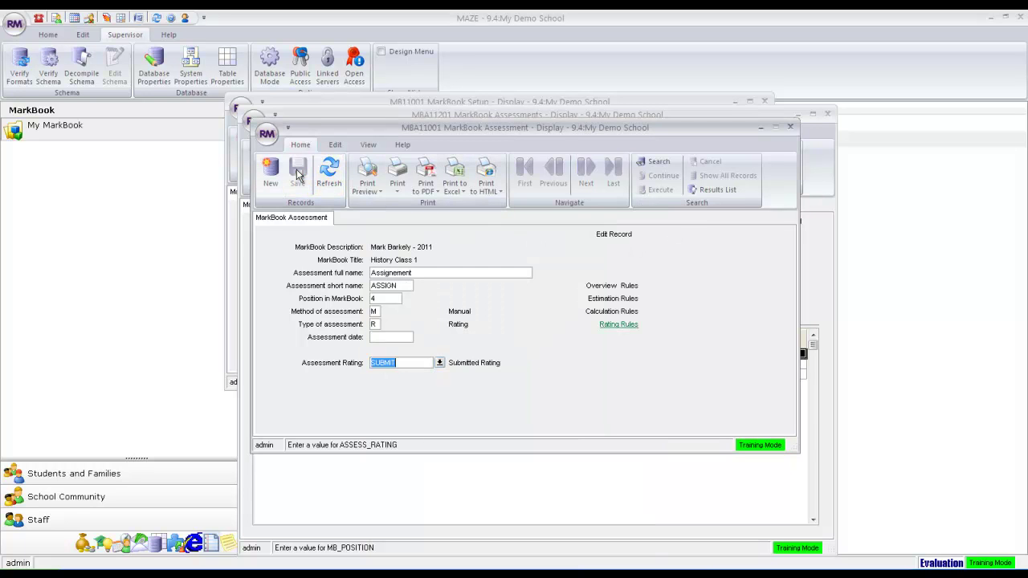
Close the assessment windows and view the History Class 1 markbook with TEST1, TEST2, TTOT and ASSIGN columns.
click(790, 128)
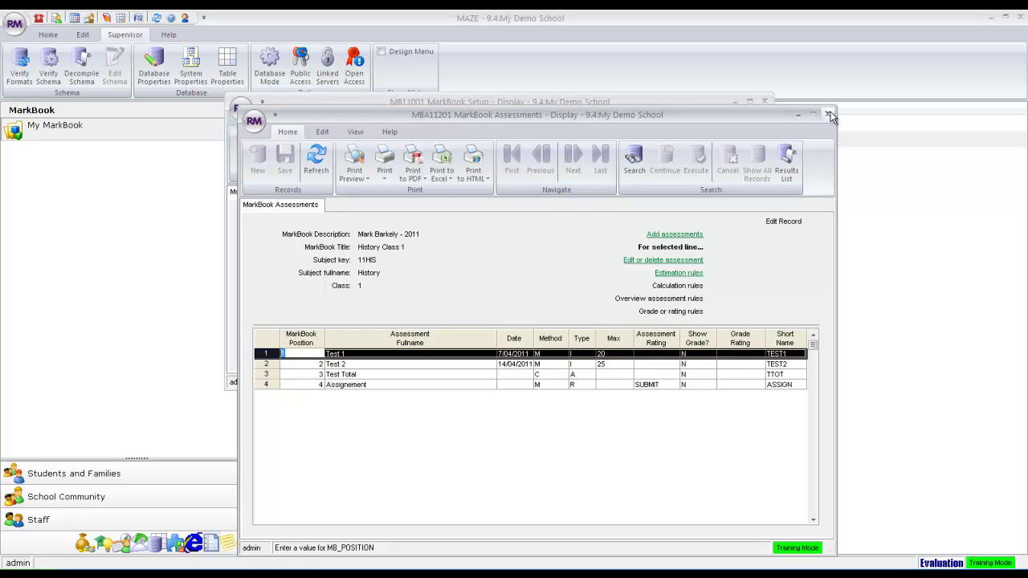
click(828, 115)
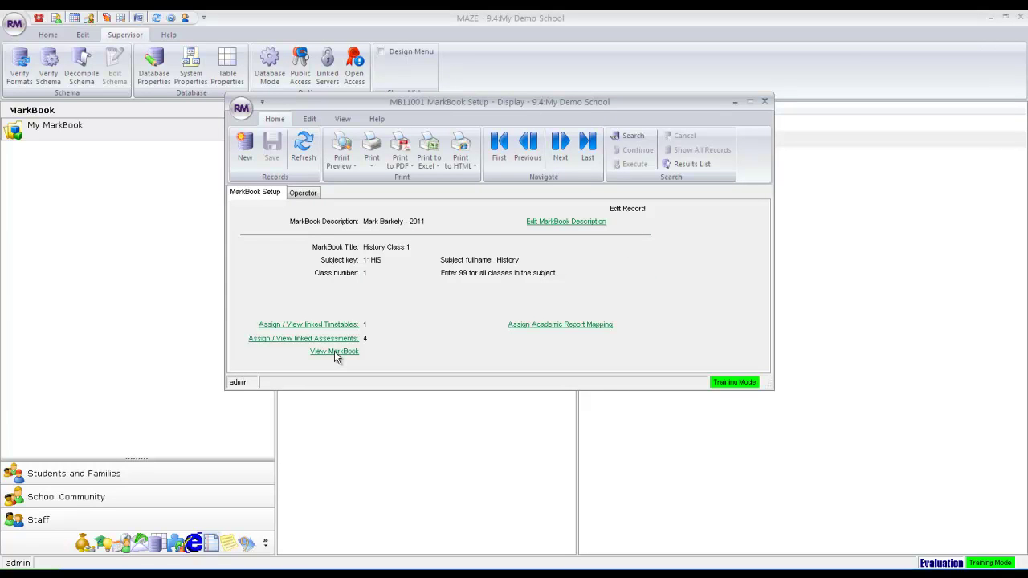
click(334, 352)
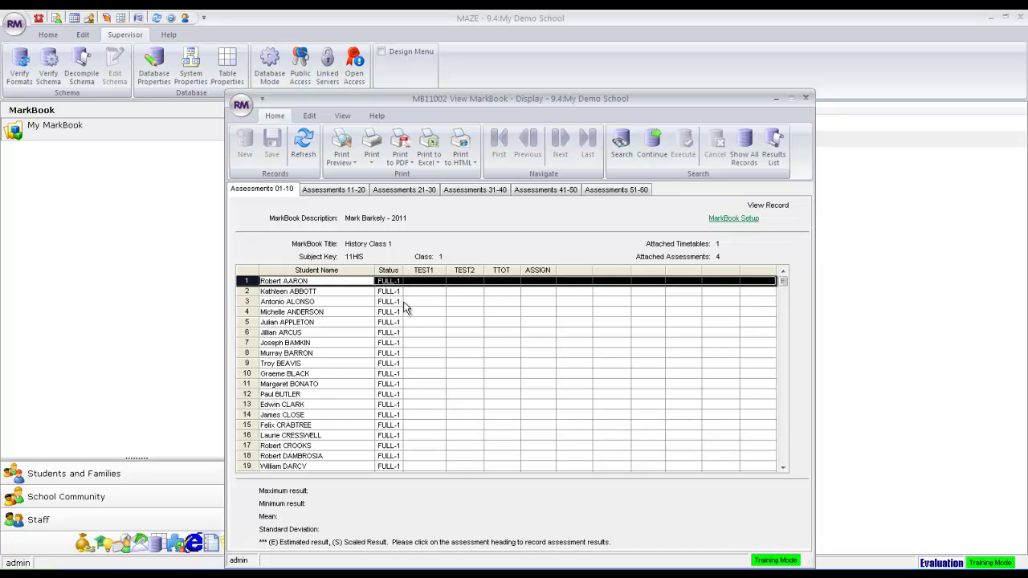
Enter Test 1 raw results 20, 19, 18, 10 and 20 for the first five students.
click(424, 272)
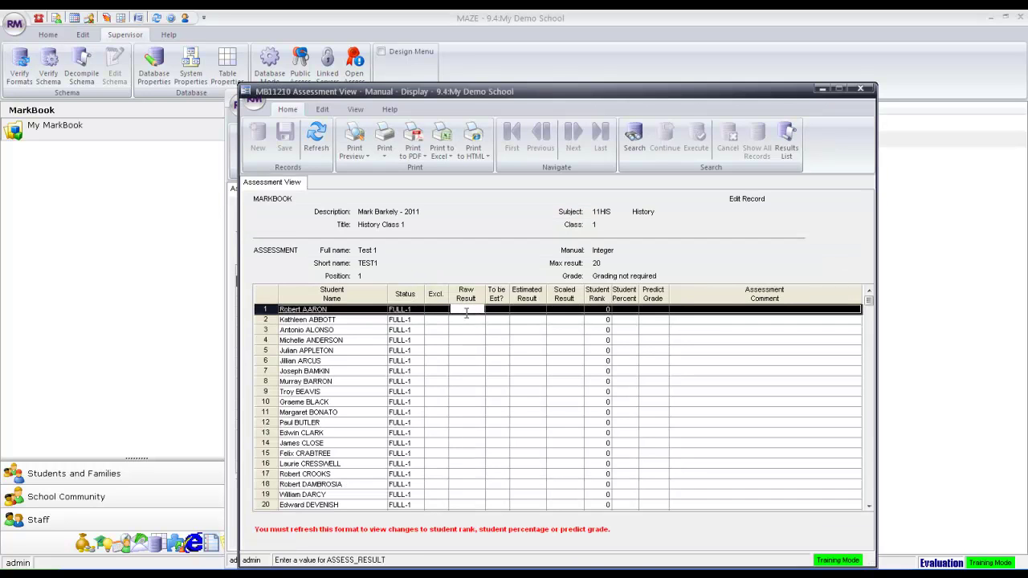
text(20)
key(Down)
text(19)
key(Down)
text(18)
key(Down)
text(10)
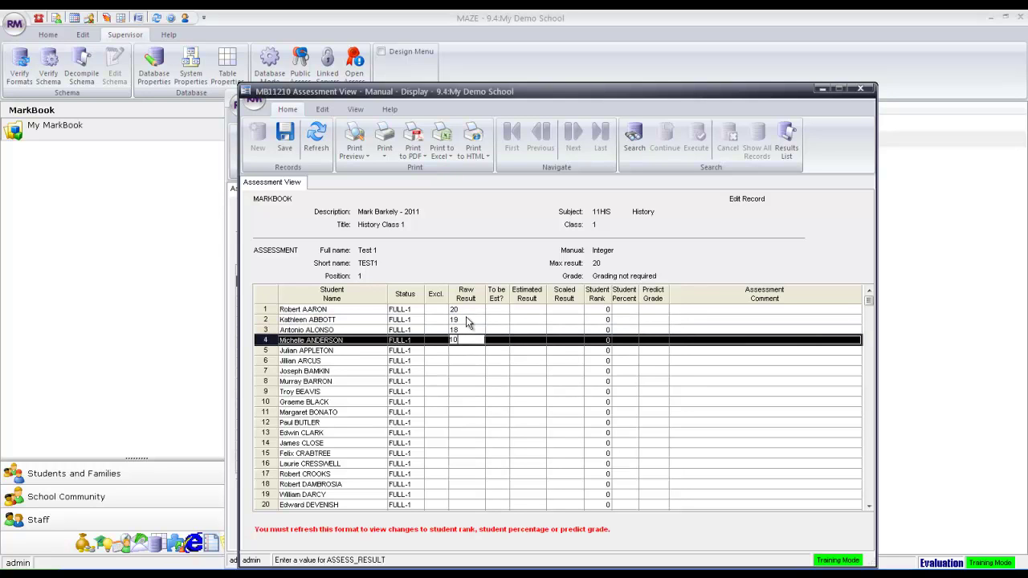
key(Down)
text(20)
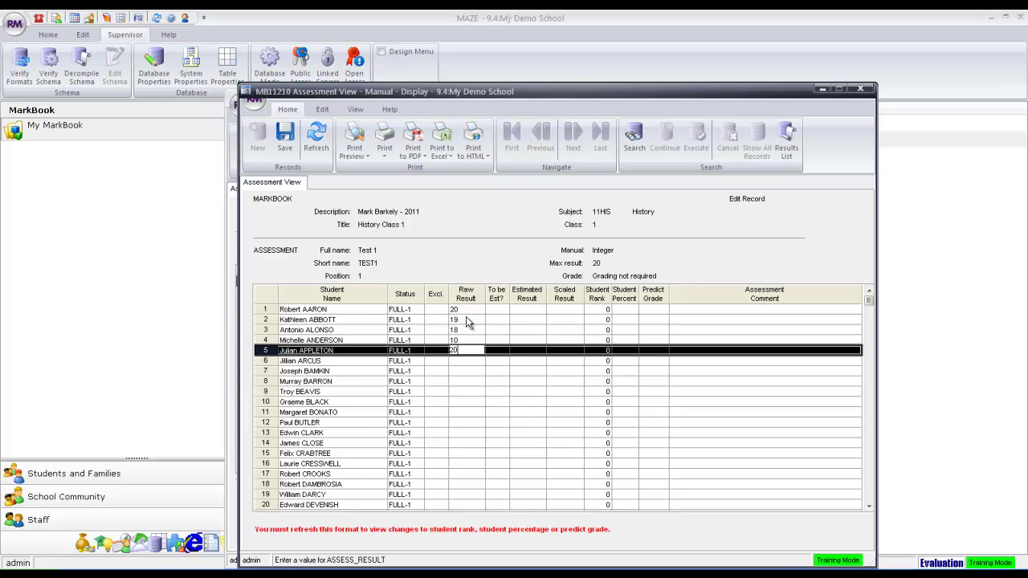
key(Down)
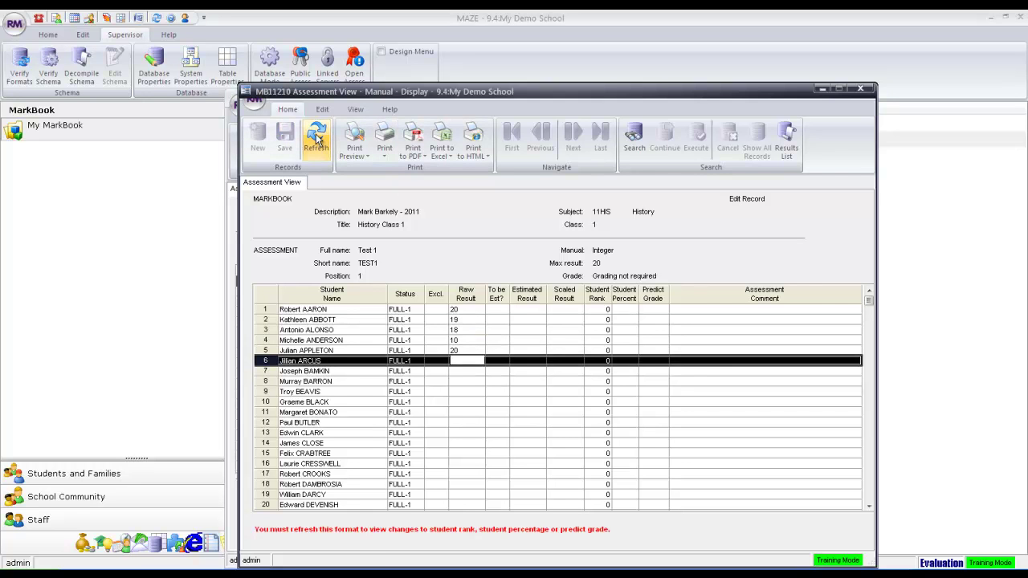
click(860, 88)
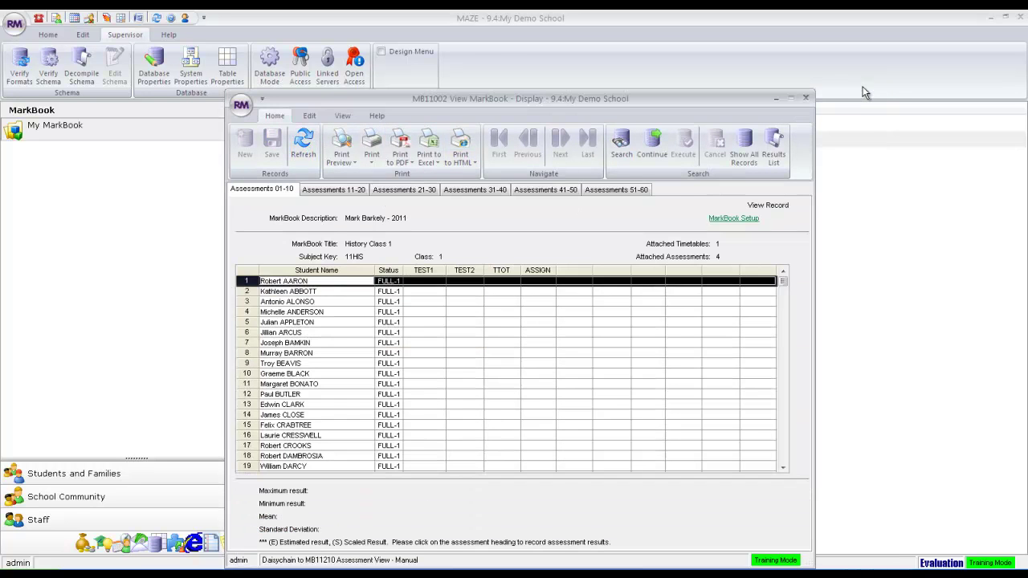
Enter and save Test 2 results 25, 20, 10, 5 and 4 for the same five students.
click(473, 271)
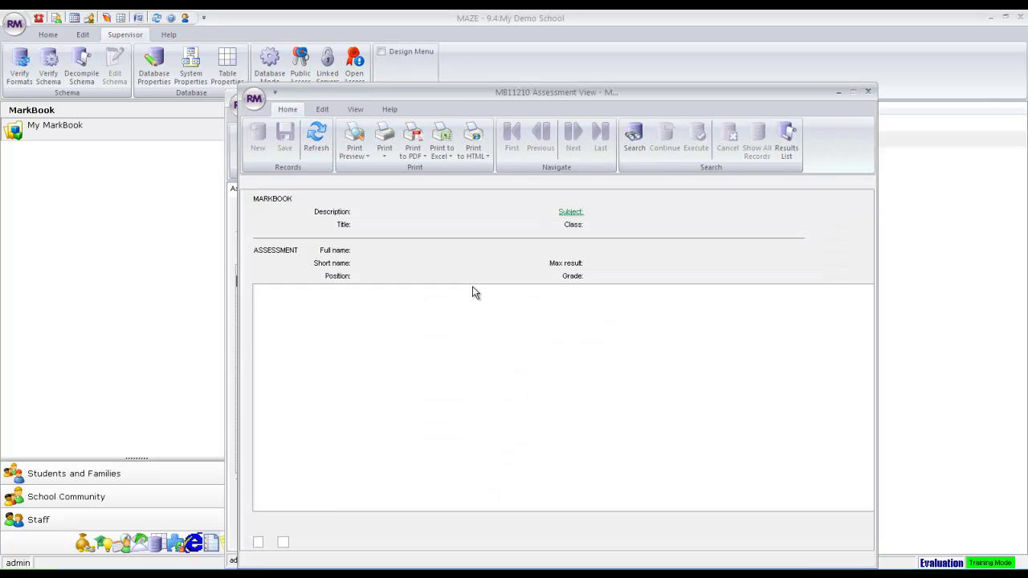
click(479, 309)
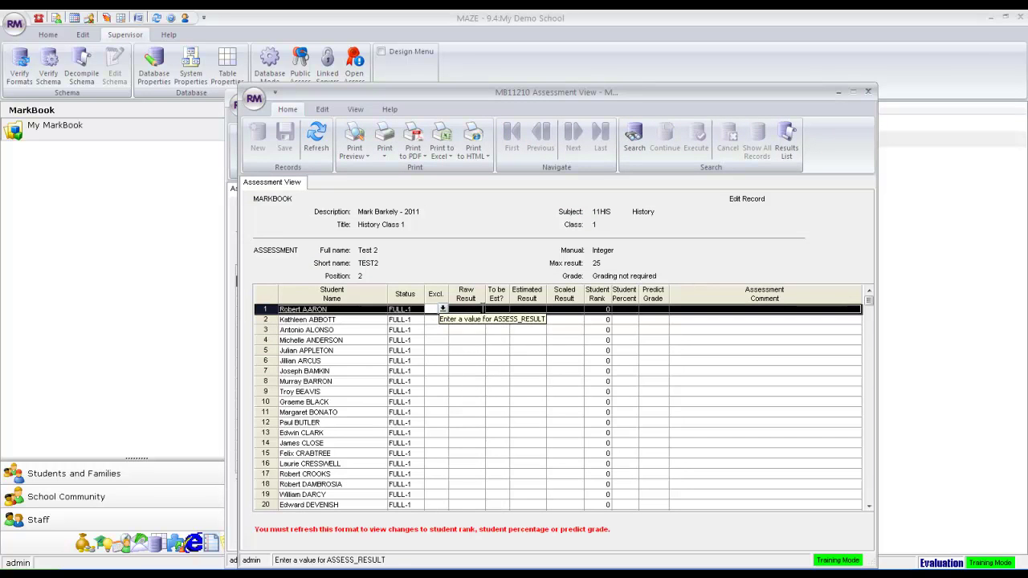
click(482, 309)
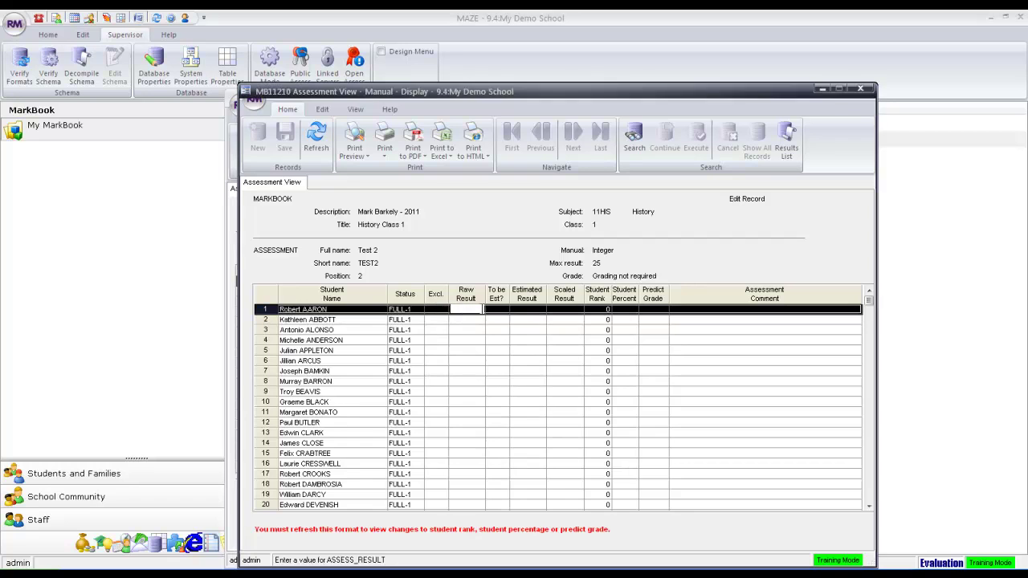
text(25)
key(Return)
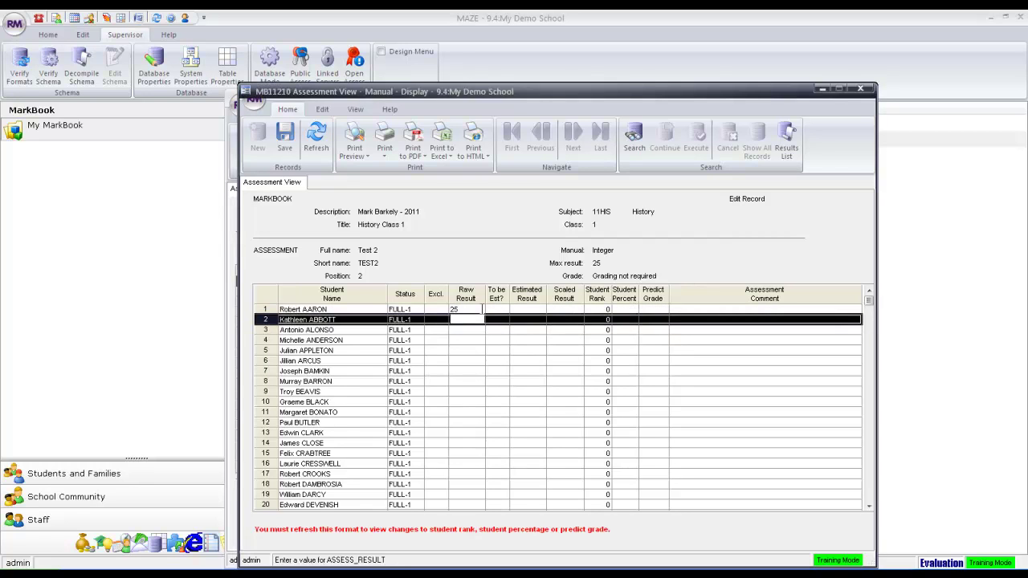
text(20)
key(Return)
text(10)
key(Return)
text(5)
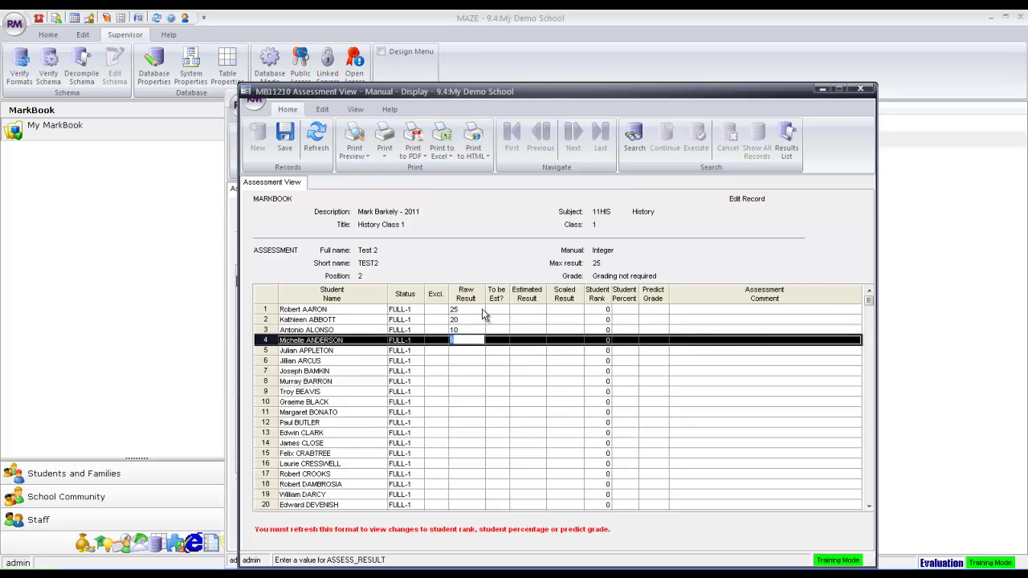
key(Return)
text(4)
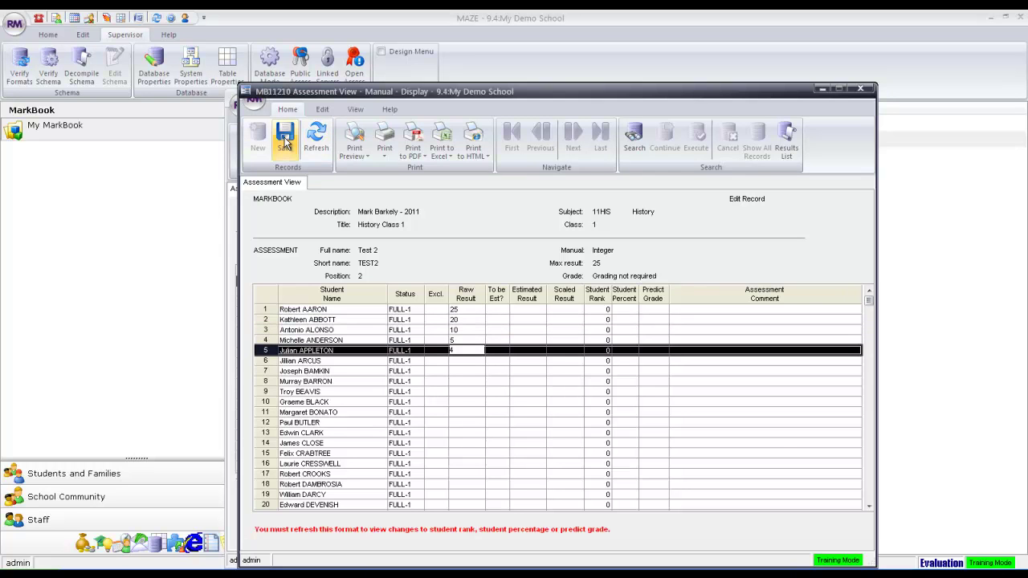
click(285, 139)
click(859, 86)
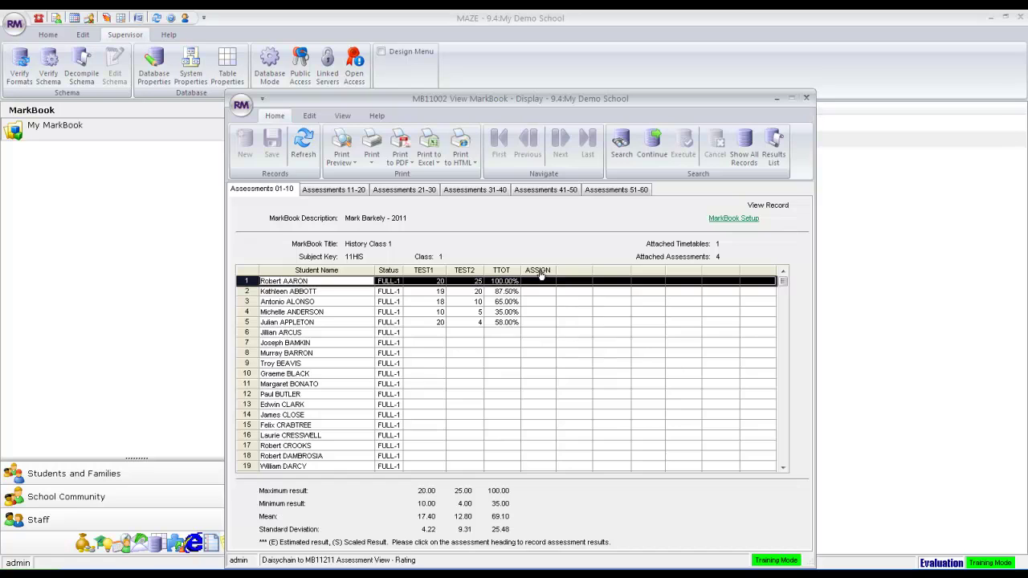
click(539, 273)
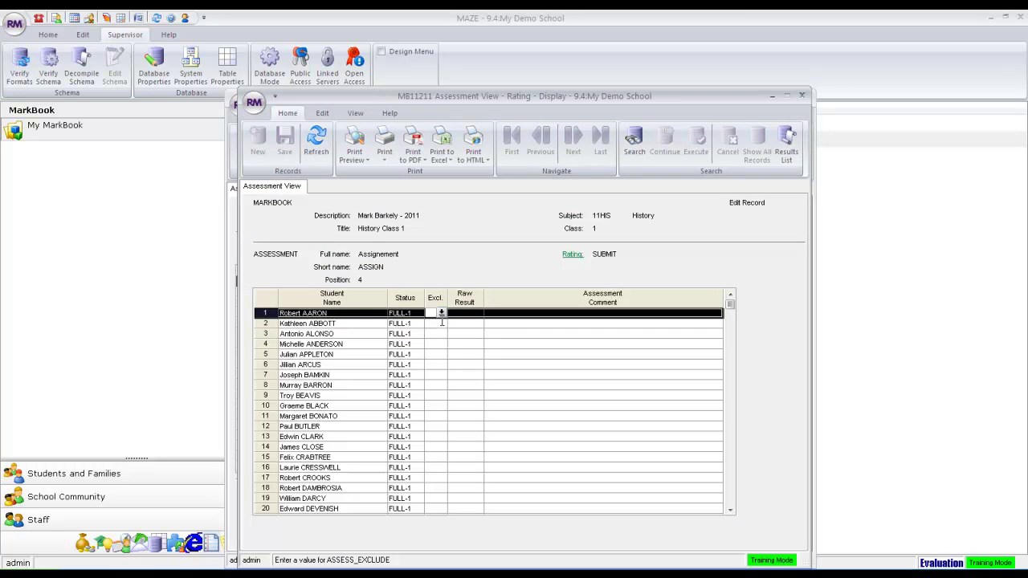
Give the first three students Assignement ratings L, N and S and save them.
double_click(478, 316)
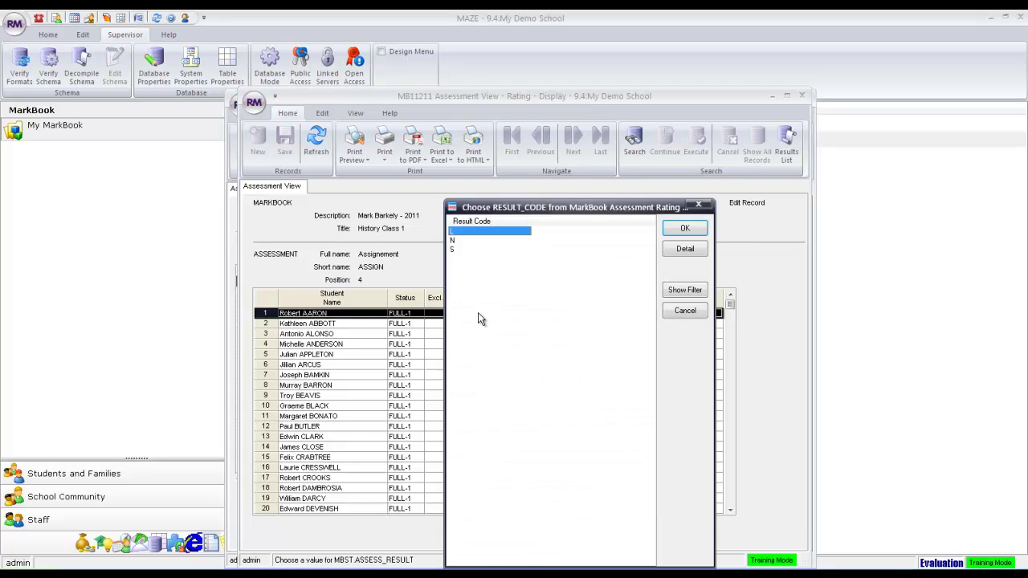
key(Escape)
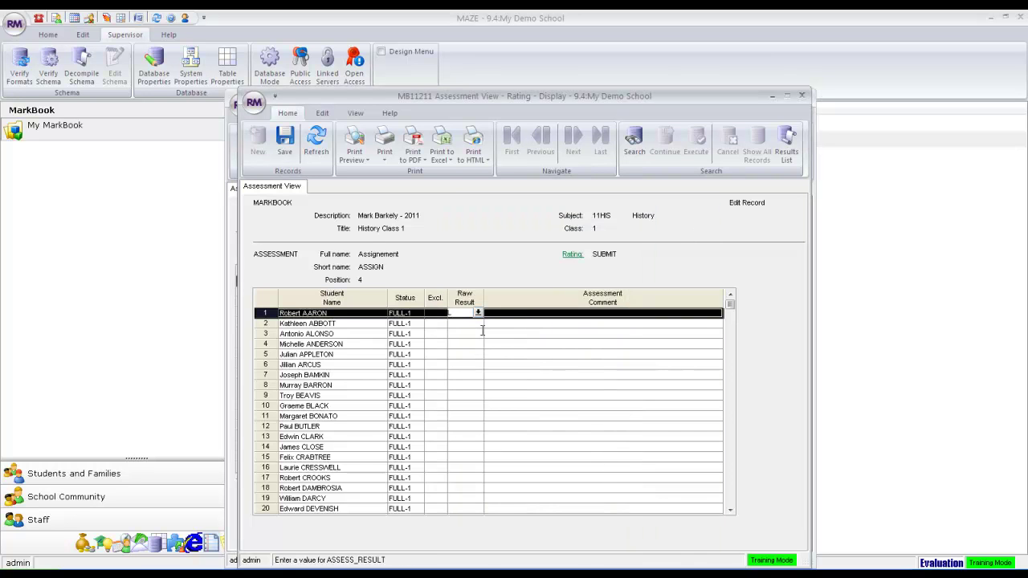
click(478, 313)
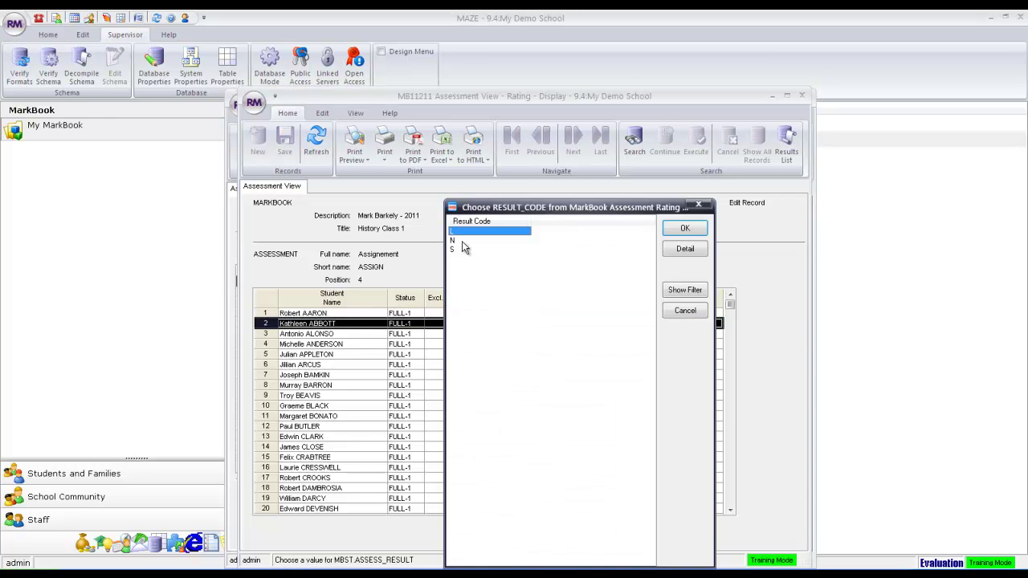
double_click(463, 241)
double_click(478, 334)
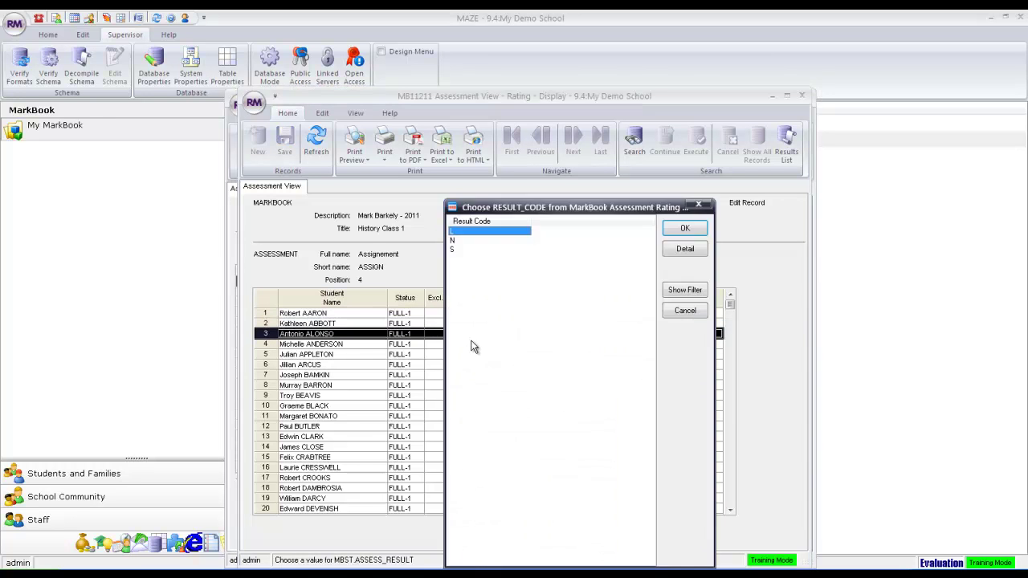
double_click(454, 250)
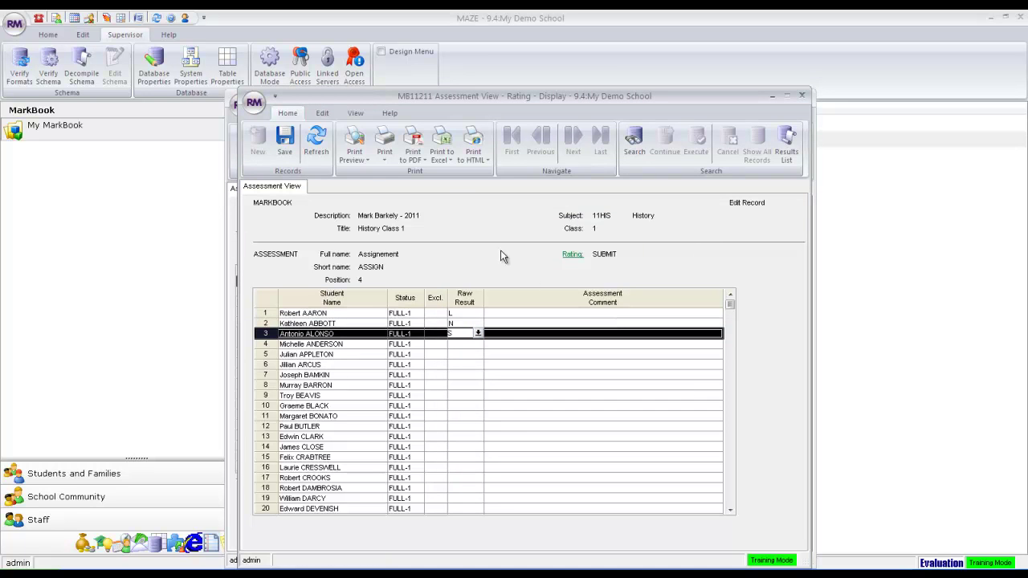
click(294, 143)
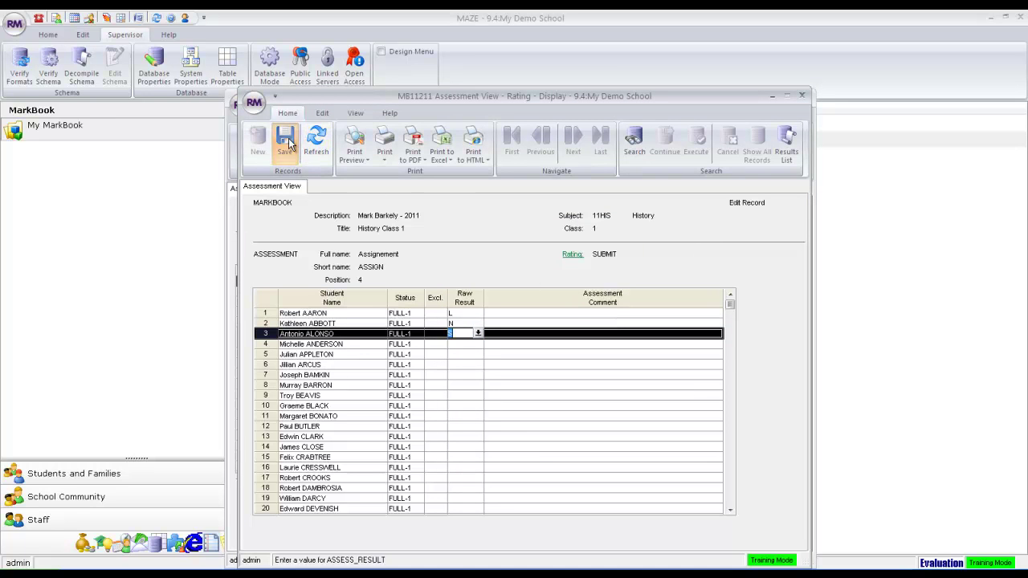
click(803, 97)
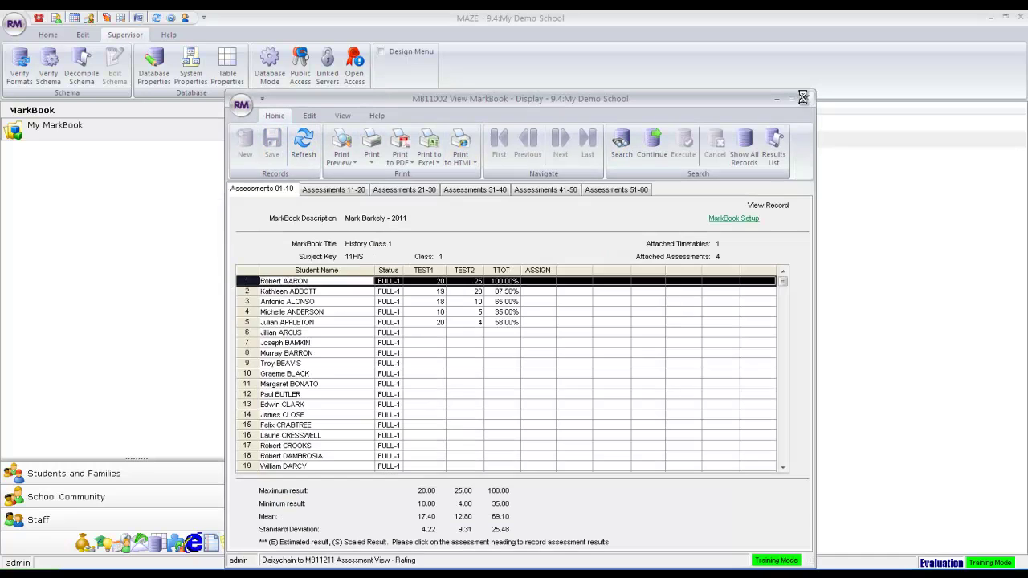